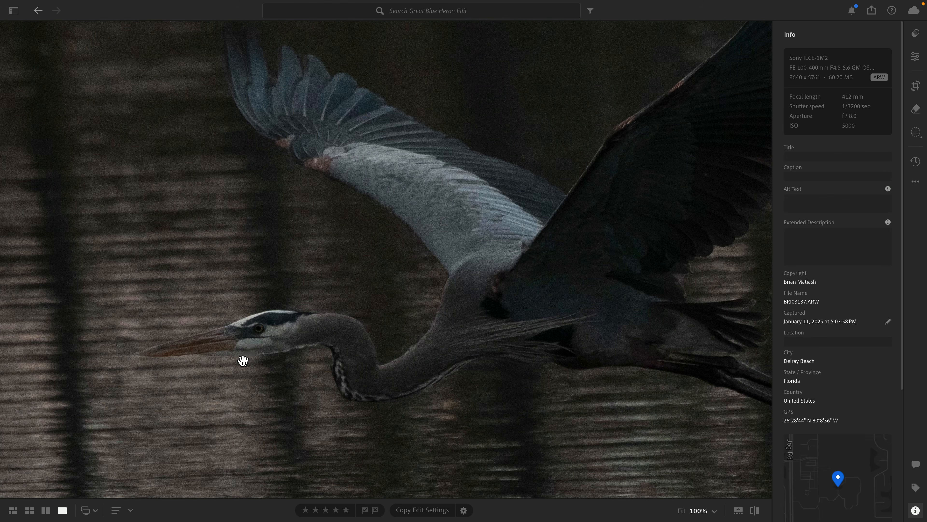
Examine the noise around the heron's head at 100% zoom and open the photo's edit controls.
left_click_drag(243, 360, 380, 317)
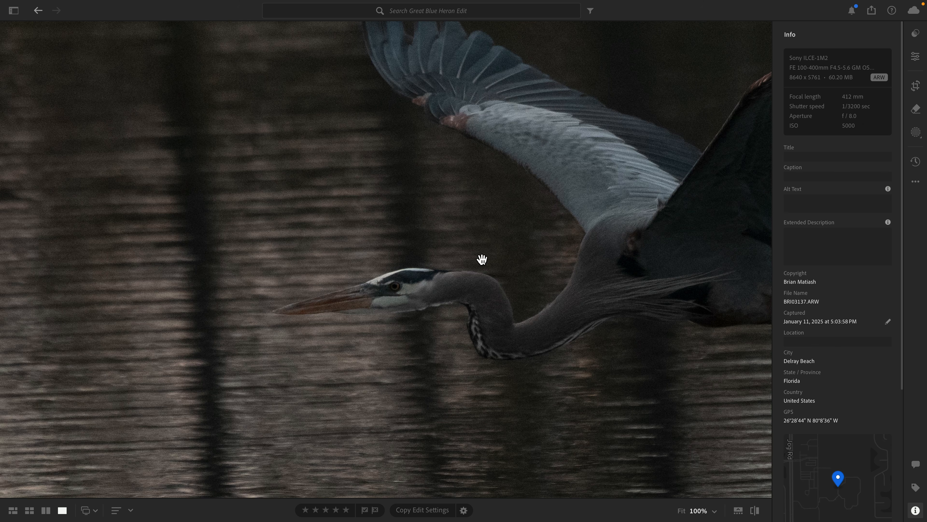
left_click(441, 287)
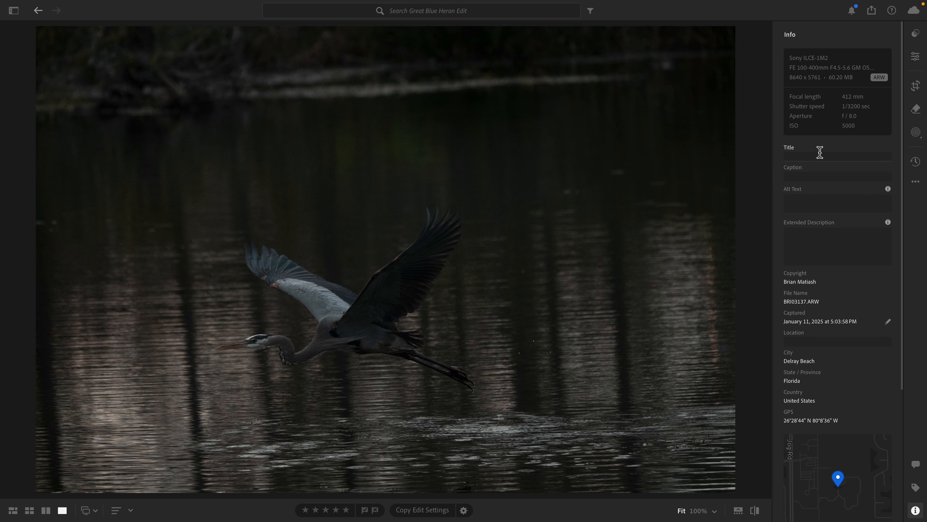
left_click(915, 58)
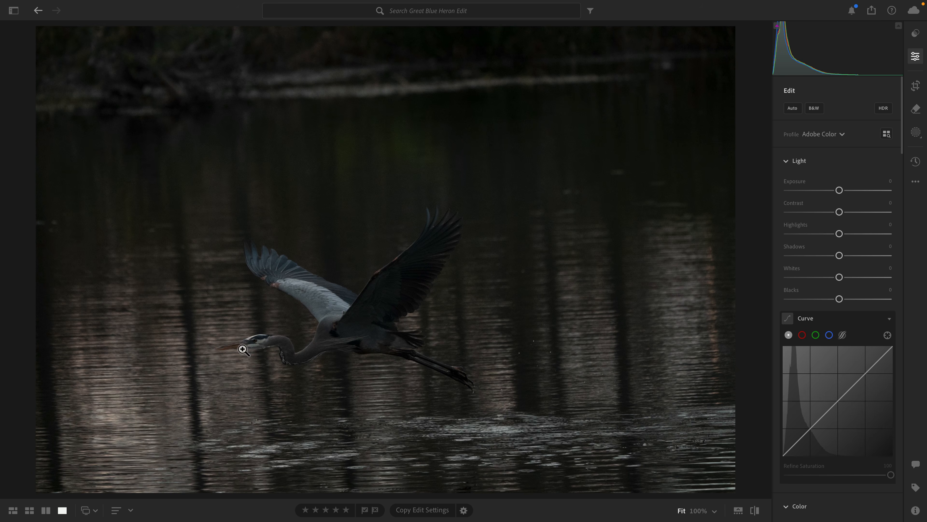
left_click(251, 337)
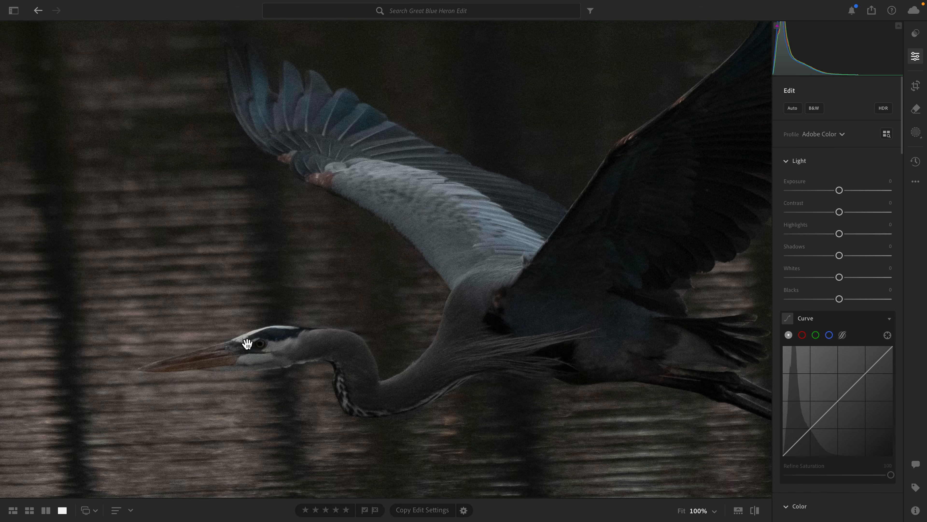
left_click(229, 353)
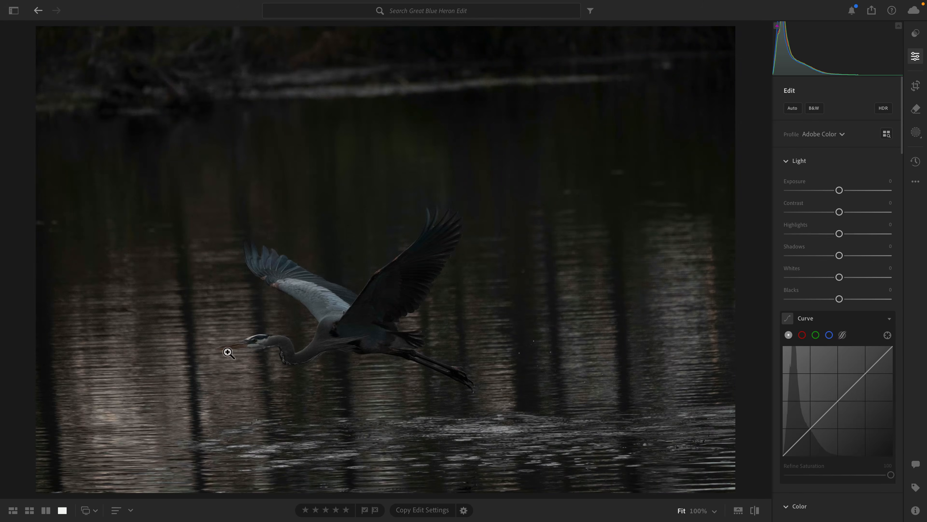
Open Enhance for the photo and frame the heron's beak and eye in the denoise preview.
right_click(347, 311)
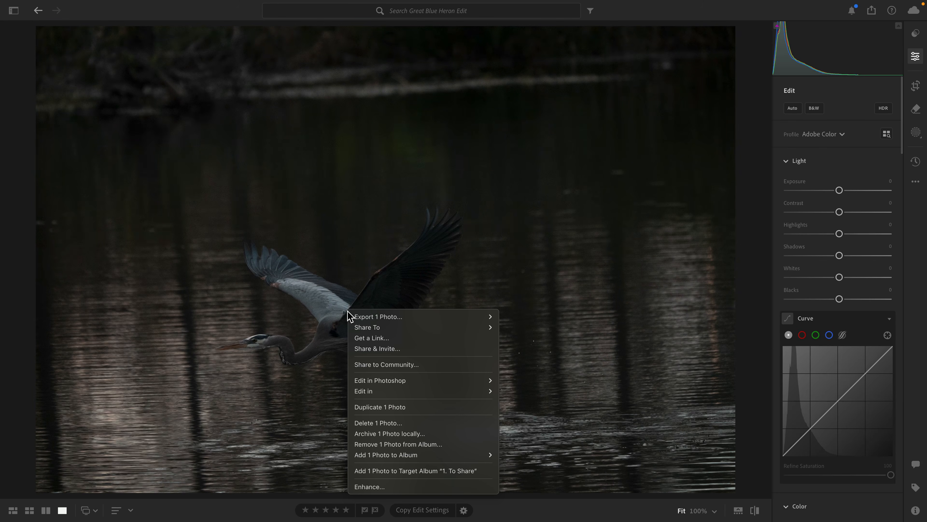
left_click(410, 487)
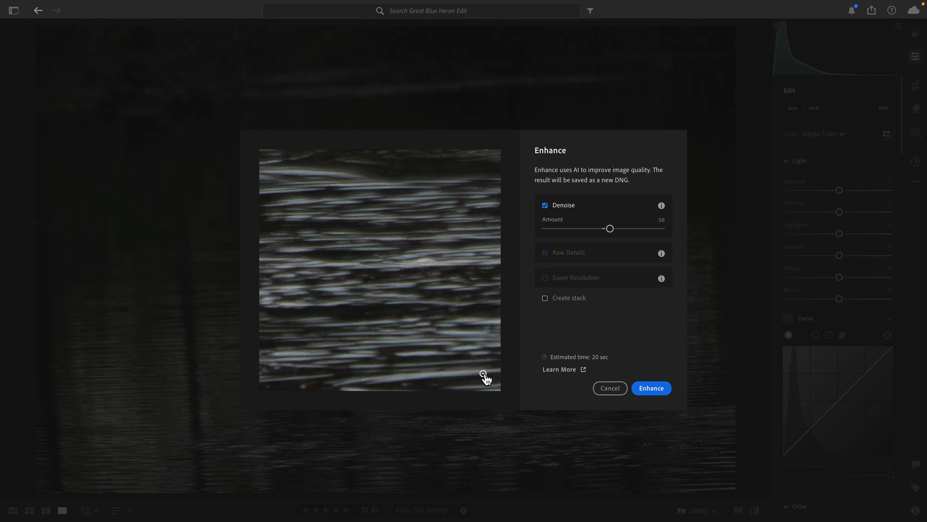
left_click(484, 374)
left_click(332, 299)
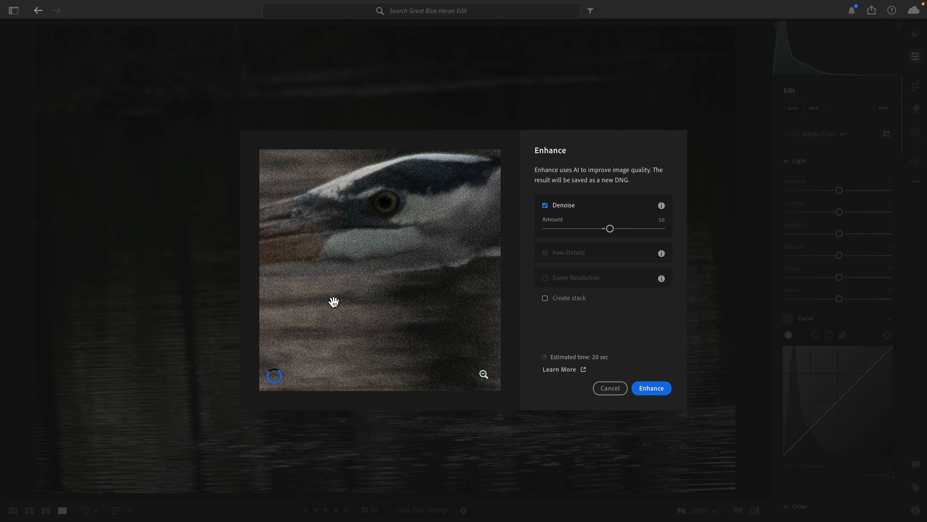
left_click_drag(347, 243, 419, 311)
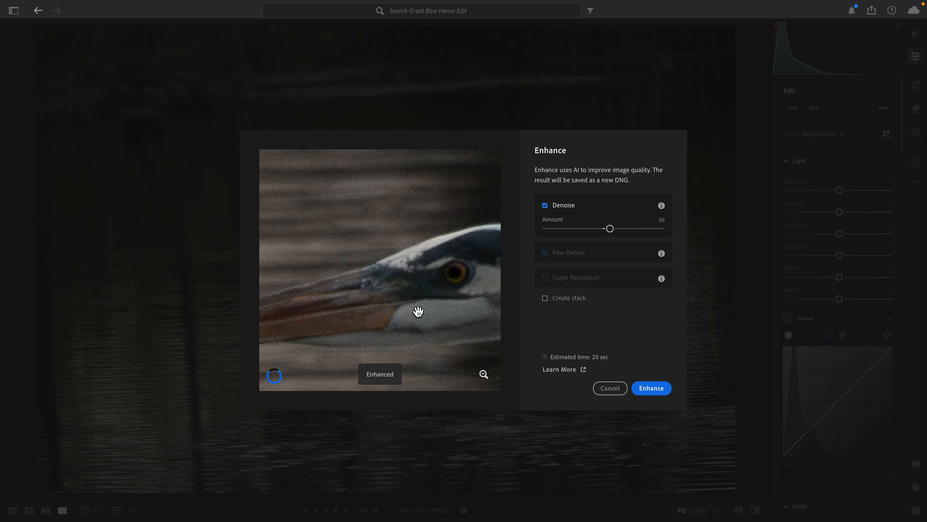
Set the Denoise amount to 66 and generate the enhanced version of the photo.
left_click_drag(610, 229, 586, 230)
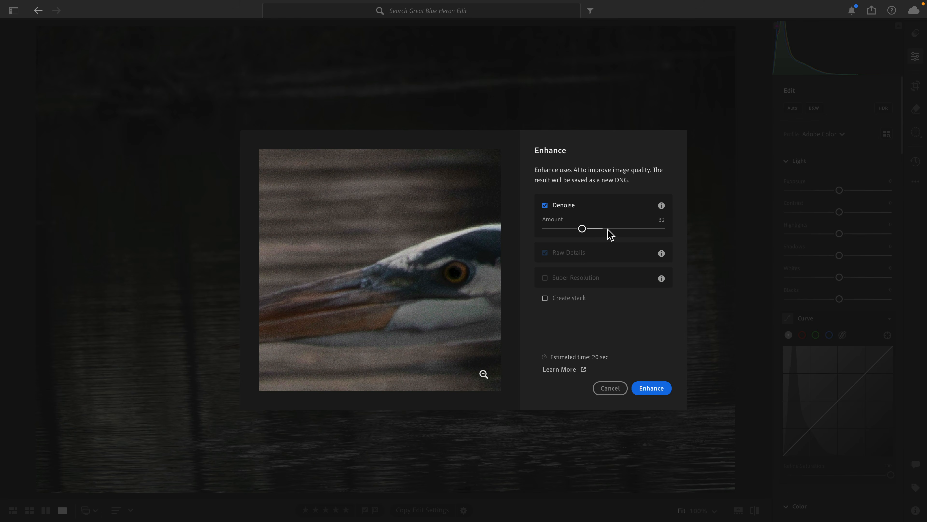
left_click_drag(609, 230, 673, 236)
left_click(326, 270)
left_click_drag(657, 229, 625, 229)
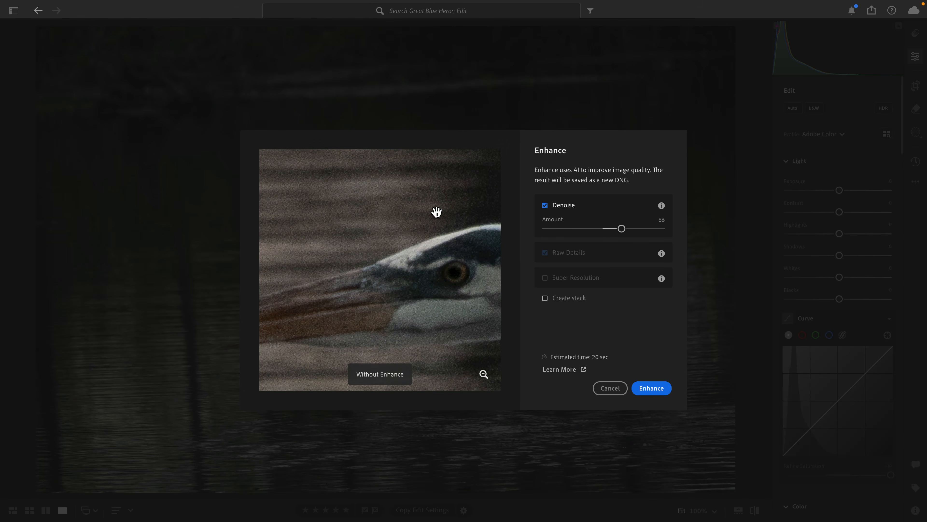
left_click(437, 212)
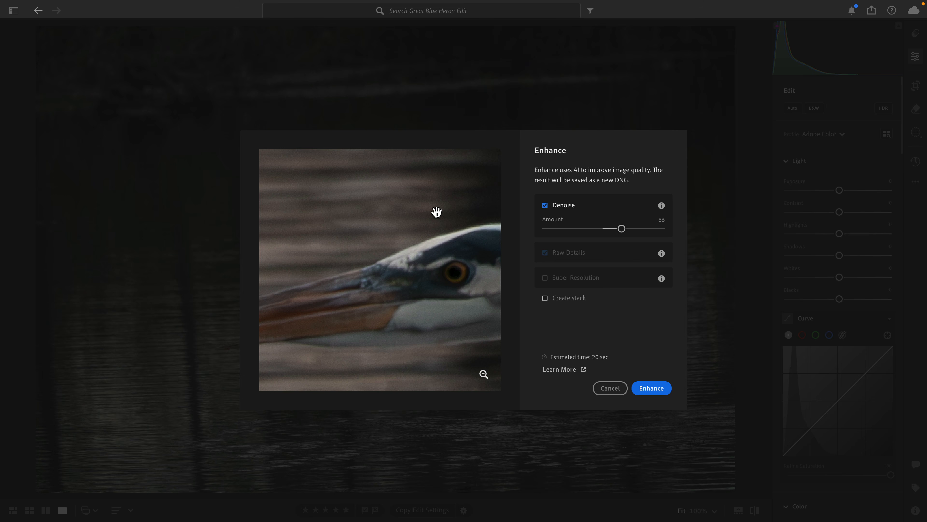
left_click(651, 389)
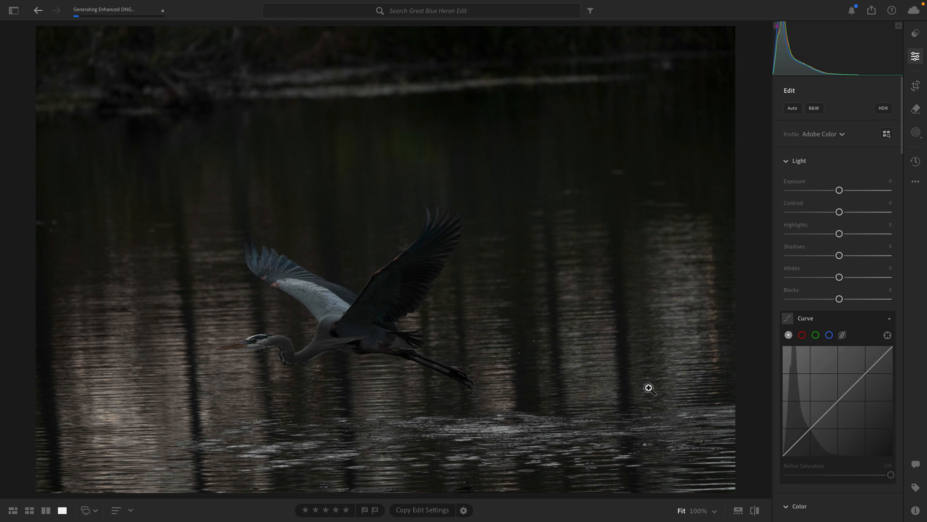
Return to the grid view and select both the enhanced DNG and the original ARW heron photo.
key("g")
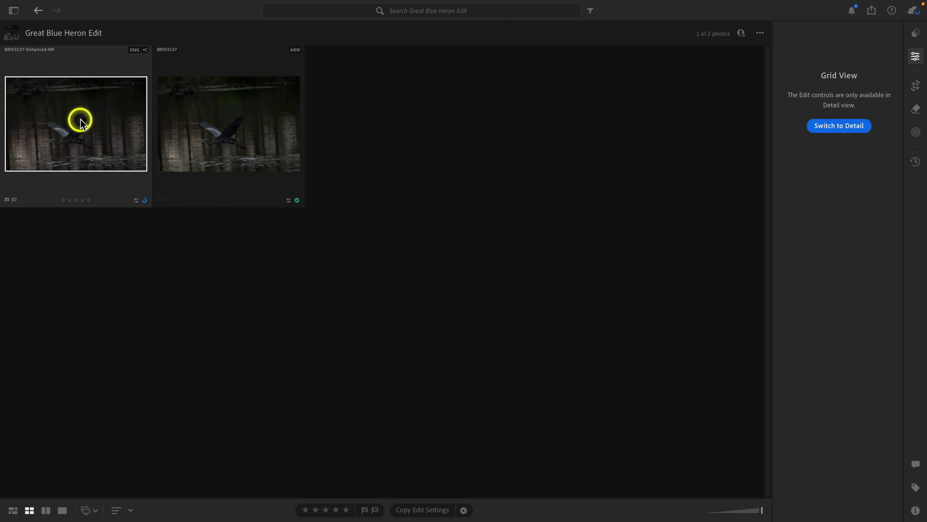
double_click(101, 138)
key("g")
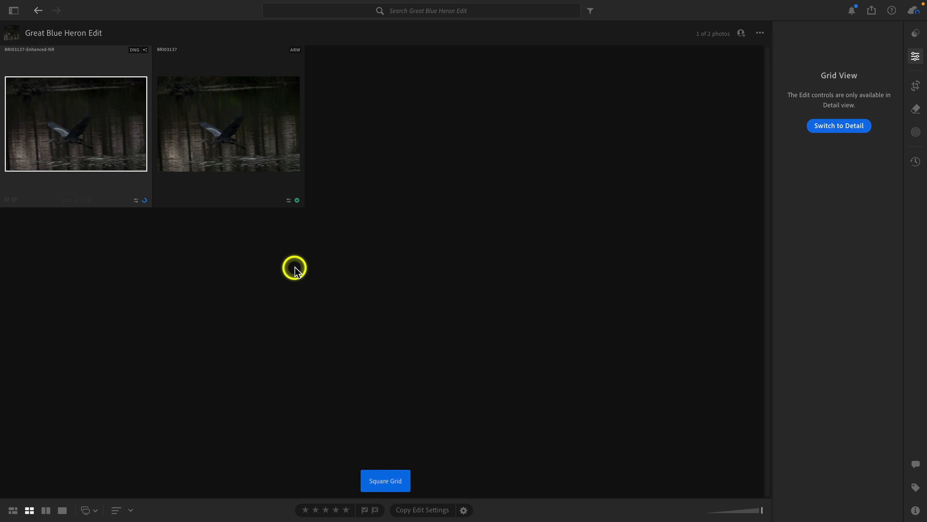
left_click(209, 124)
left_click(95, 132, "shift")
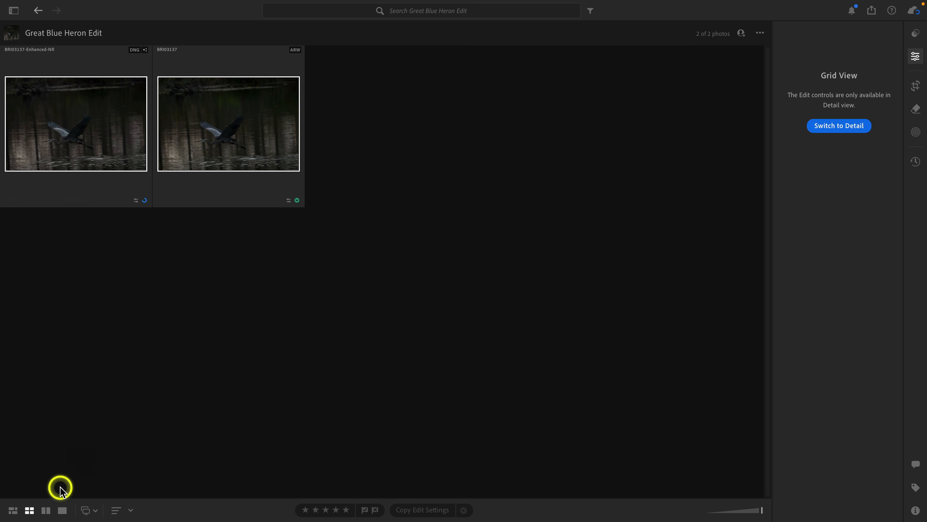
Compare the two selected photos side by side as Multiple images, examining the noise around the heron's head at 100%.
left_click(46, 511)
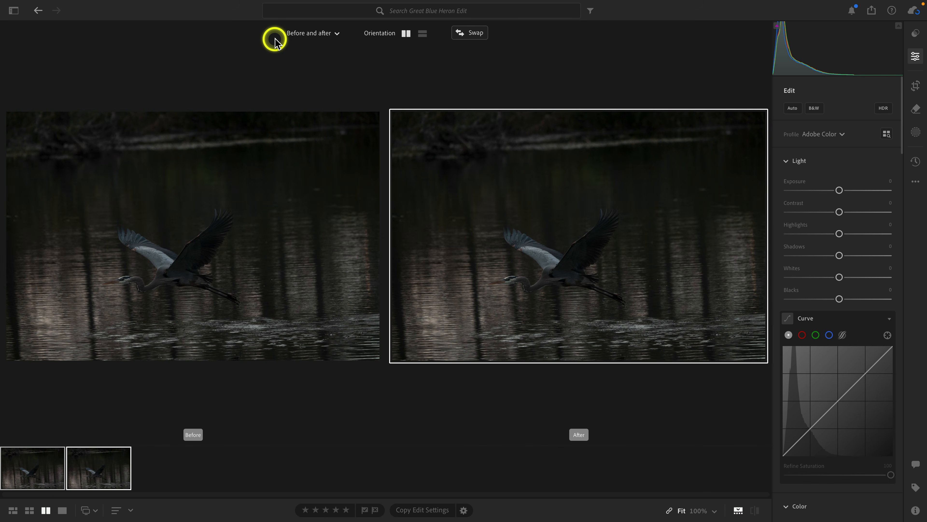
left_click(313, 32)
left_click(316, 55)
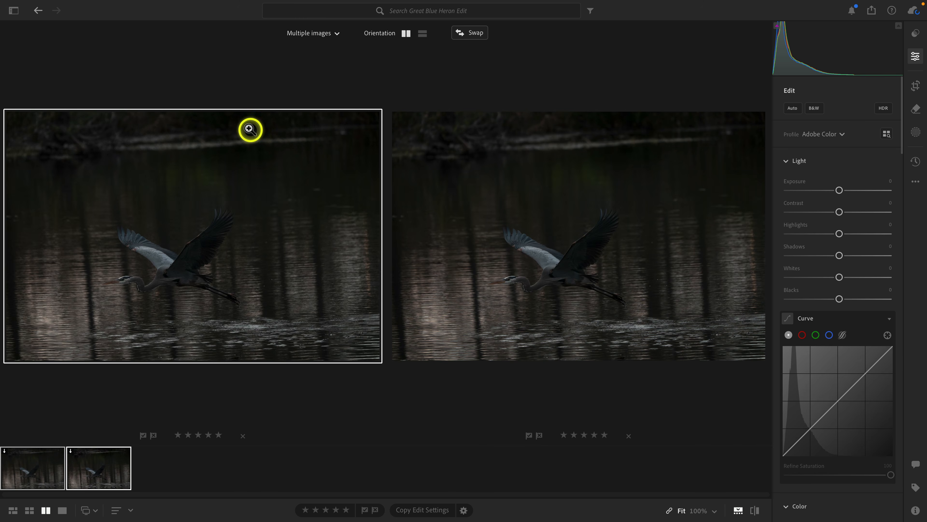
left_click(126, 280)
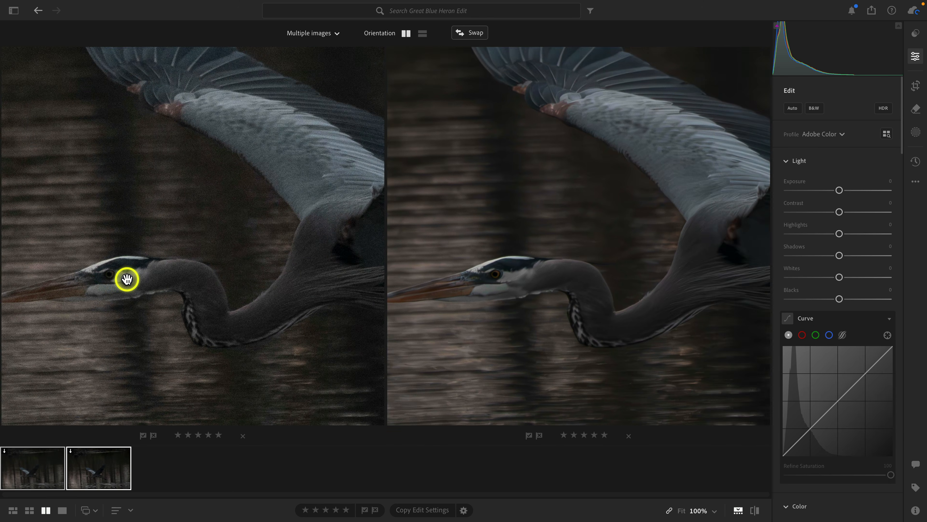
left_click_drag(126, 279, 187, 230)
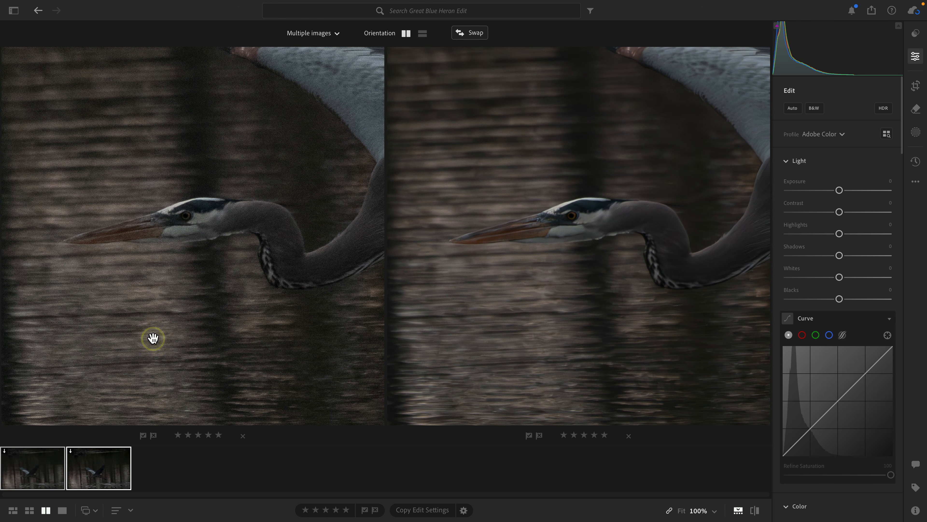
Open only the enhanced DNG photo in detail view and hide the filmstrip.
key("g")
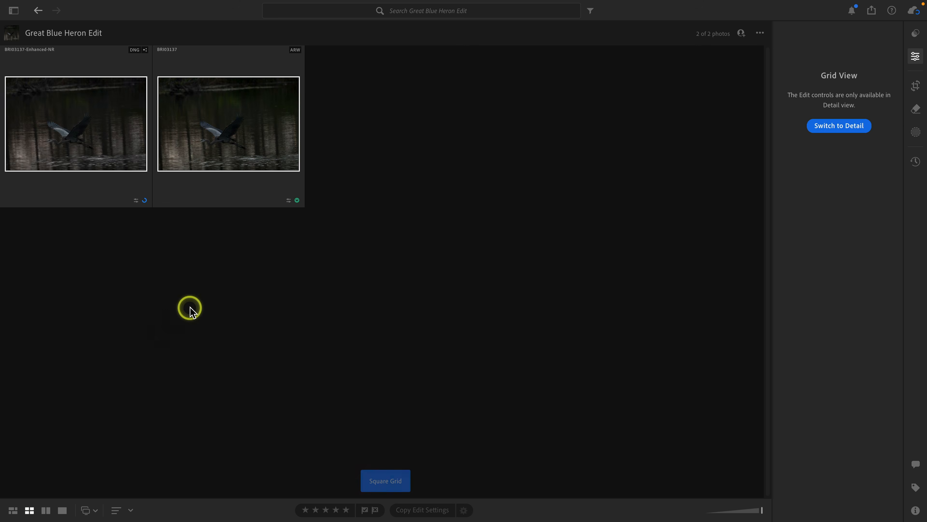
left_click(213, 288)
double_click(117, 120)
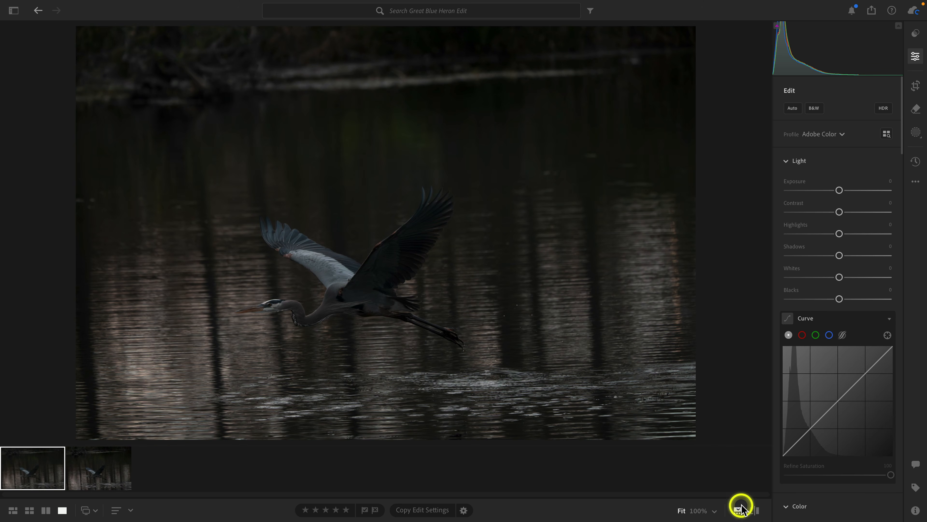
left_click(739, 510)
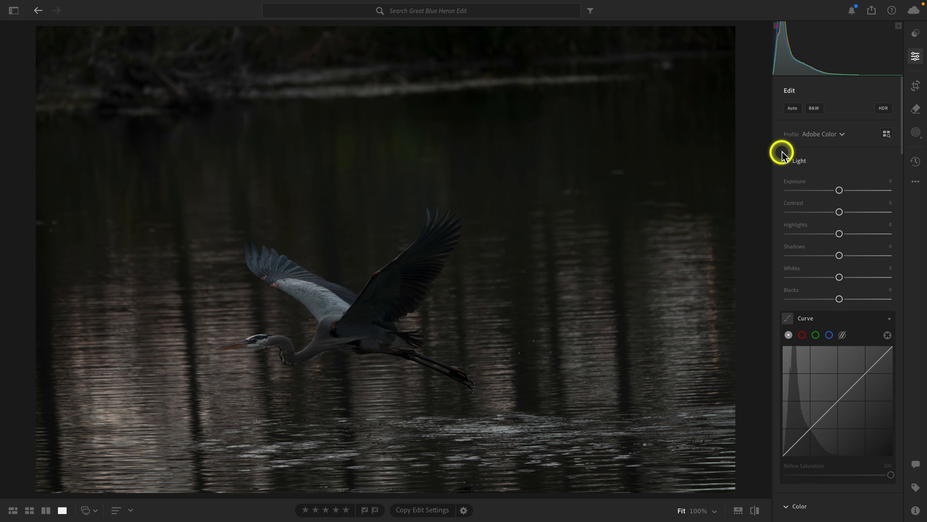
Apply the Adaptive Color profile to the enhanced photo with an amount of 101.
left_click(835, 135)
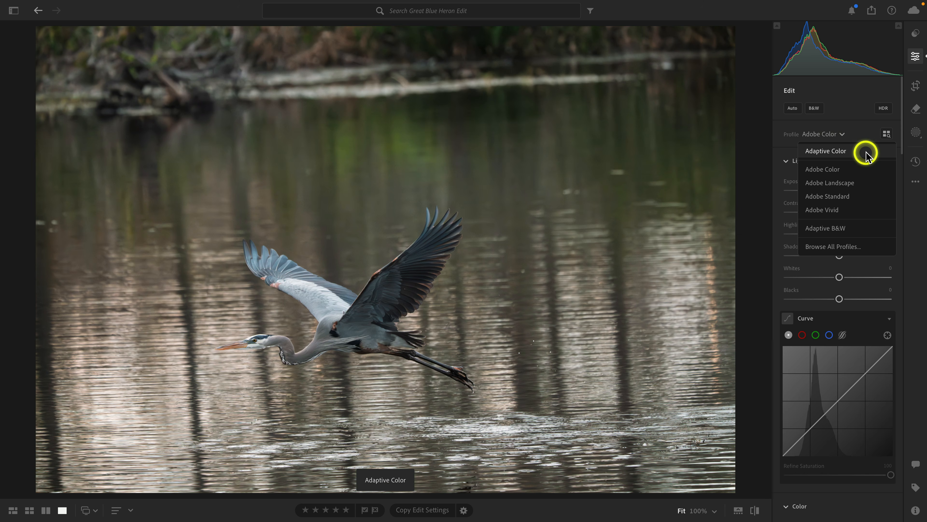
left_click(866, 152)
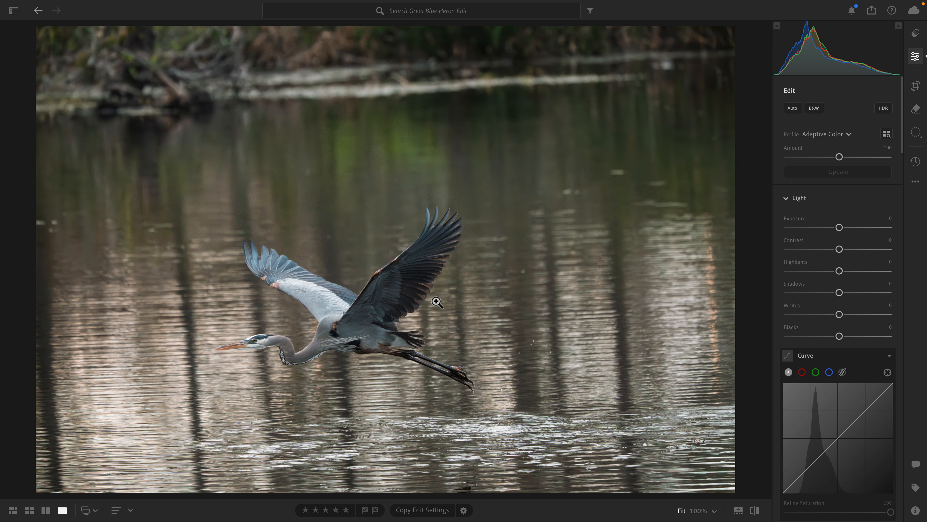
mouse_move(840, 157)
left_mouse_down()
mouse_move(810, 161)
mouse_move(840, 162)
left_mouse_up()
Sample the bright ripples below the heron for white balance and set a custom Temp of 5,500.
scroll(847, 109, "down", 10)
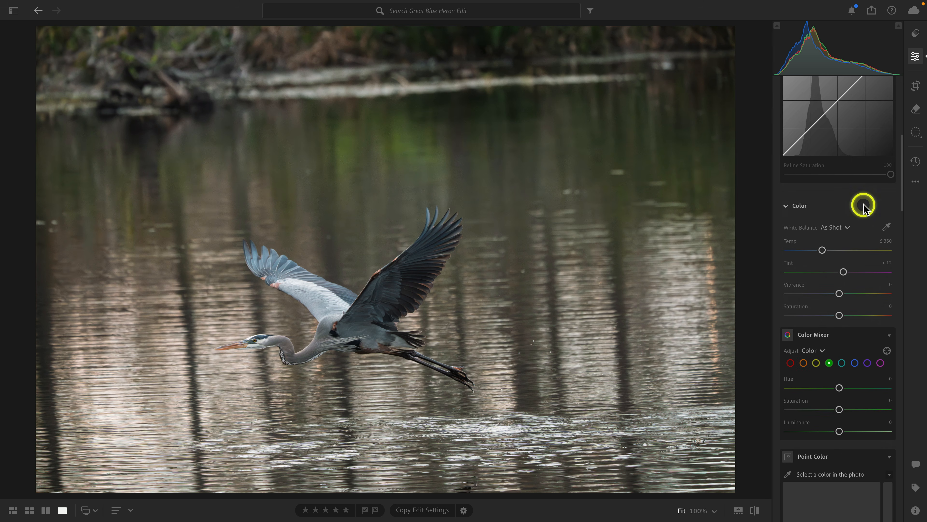
left_click(886, 226)
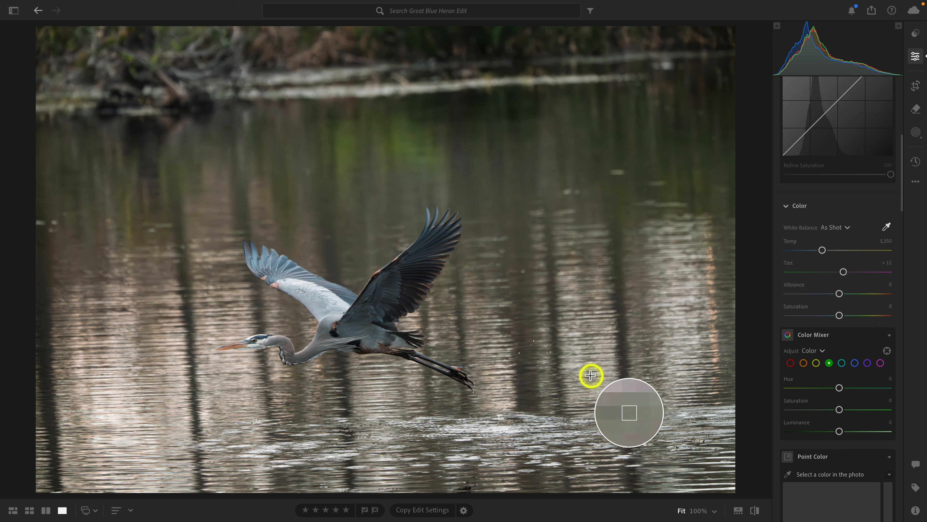
left_click(499, 429)
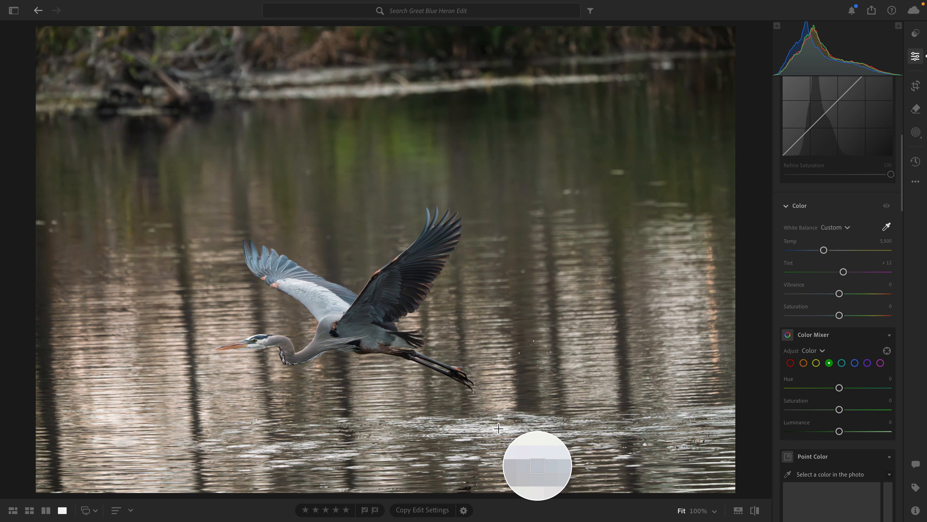
left_click(886, 225)
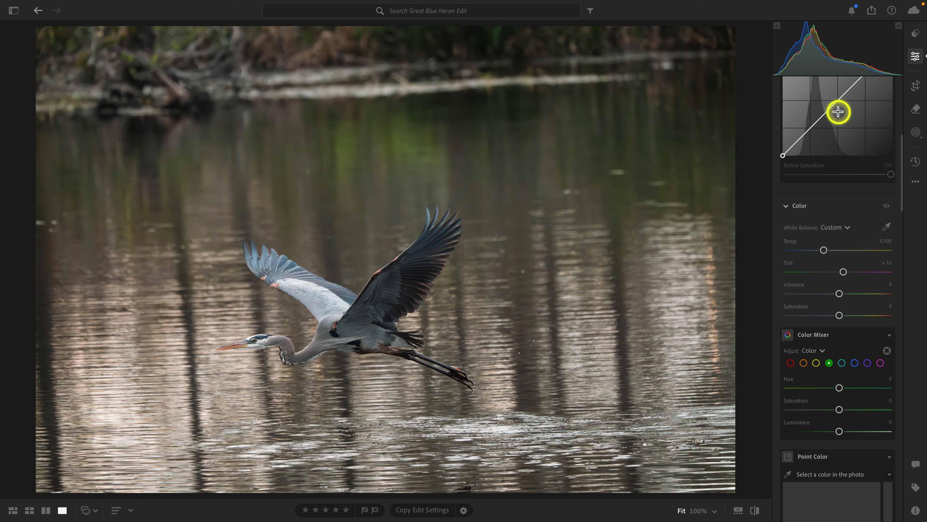
left_click(915, 85)
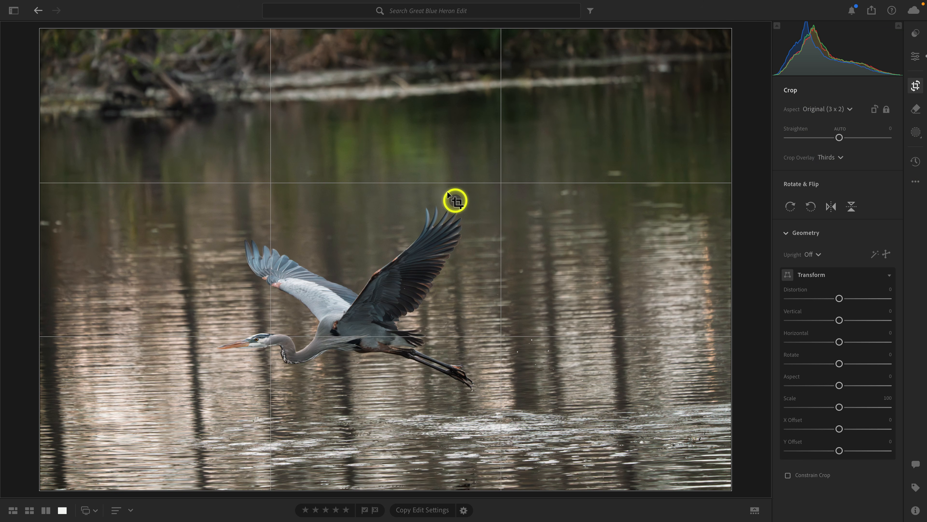
left_click(380, 28)
left_click_drag(380, 27, 381, 129)
left_click_drag(356, 201, 391, 252)
key("ctrl+z")
key("ctrl+z")
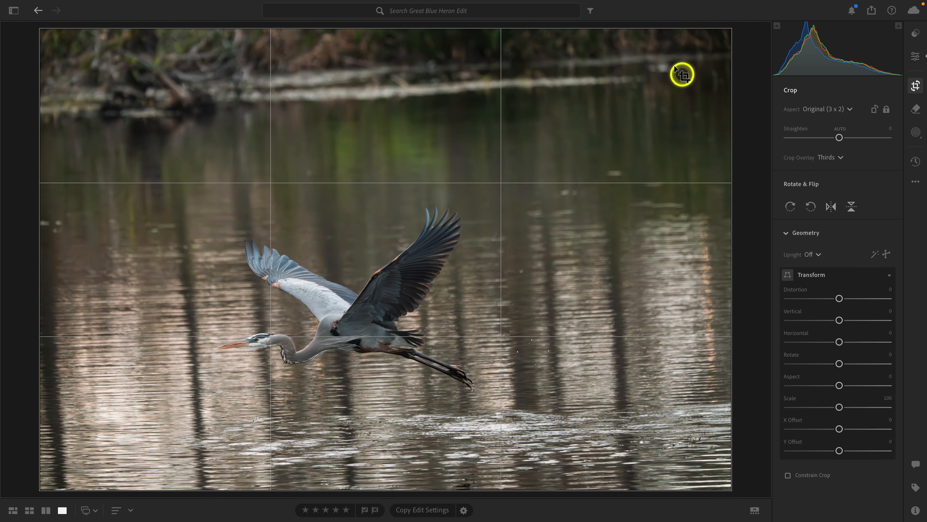
Straighten the photo by +2.46, shrink the 3 x 2 crop around the heron, and reposition the bird within it.
left_click_drag(752, 43, 758, 62)
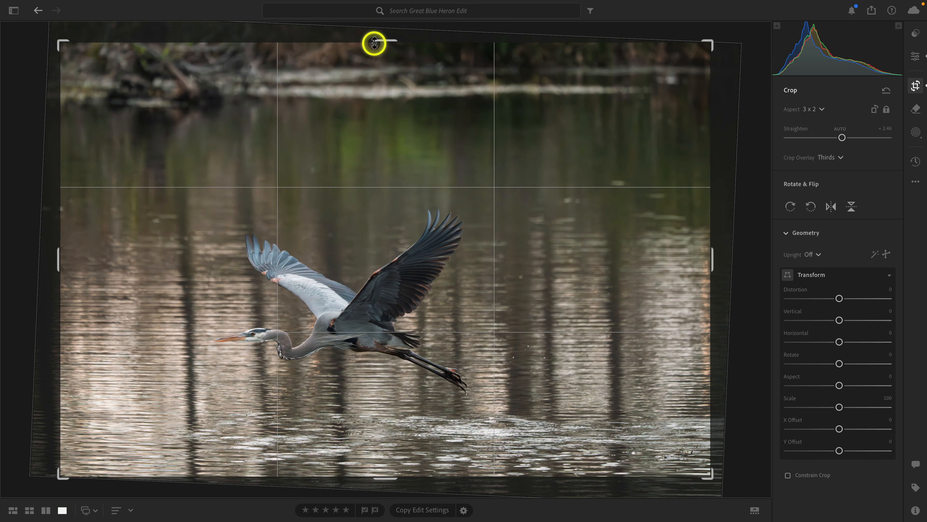
left_click_drag(390, 41, 382, 121)
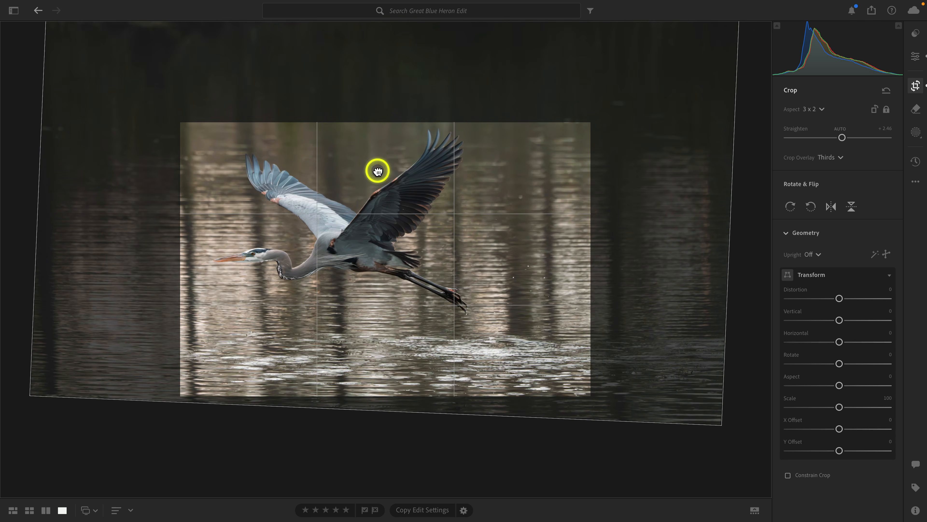
left_click_drag(374, 170, 410, 199)
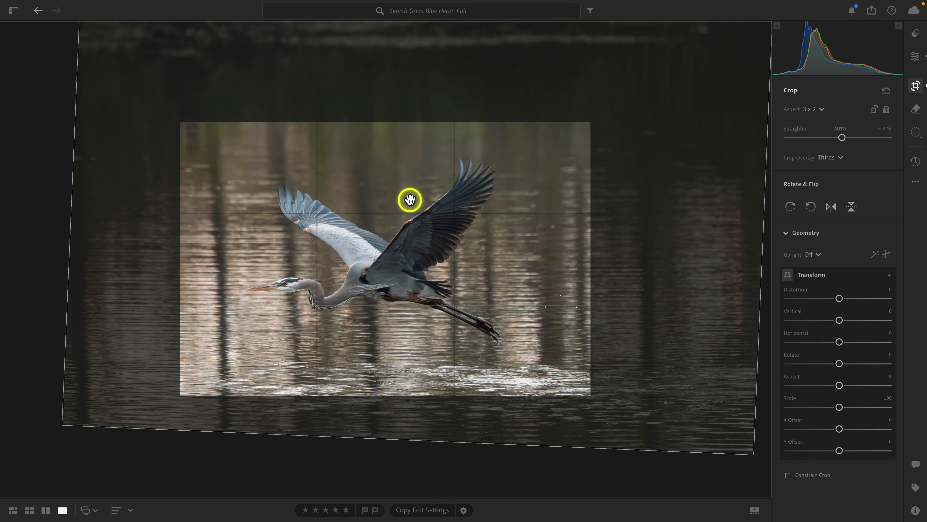
key("e")
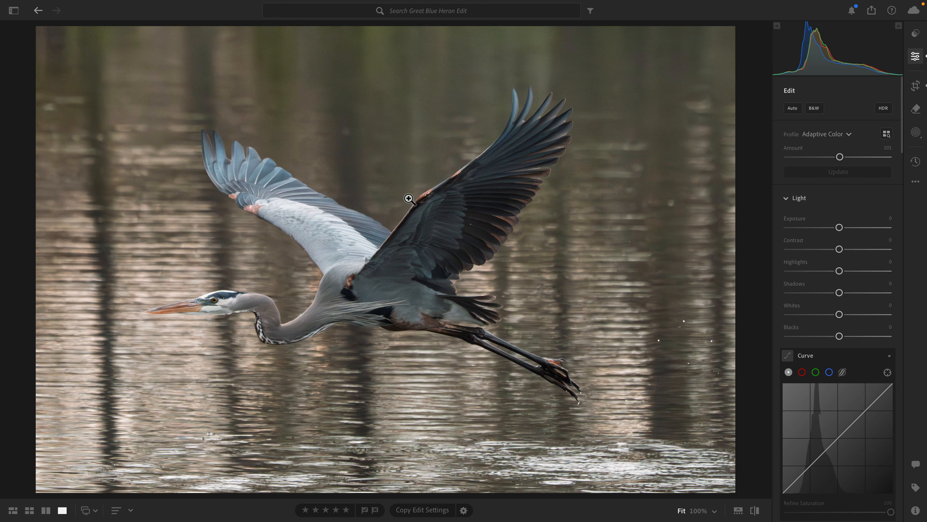
Tighten the 3 x 2 crop further around the heron, keeping a narrow strip of bright ripples beneath it, and check the framing.
key("c")
left_click_drag(374, 126, 387, 174)
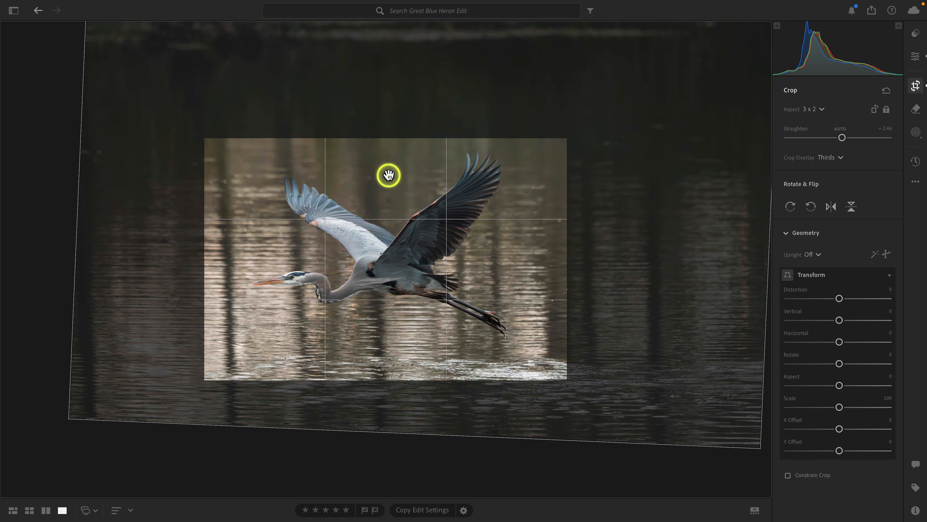
key("e")
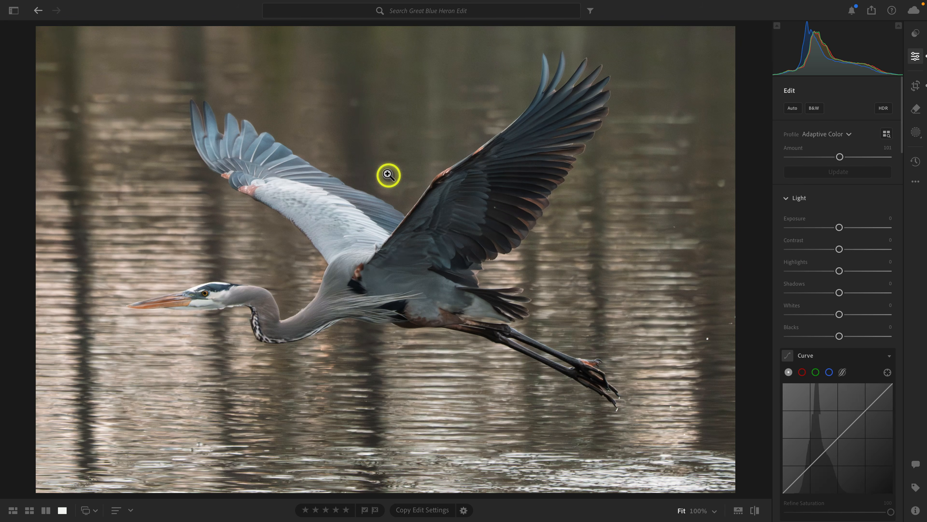
key("c")
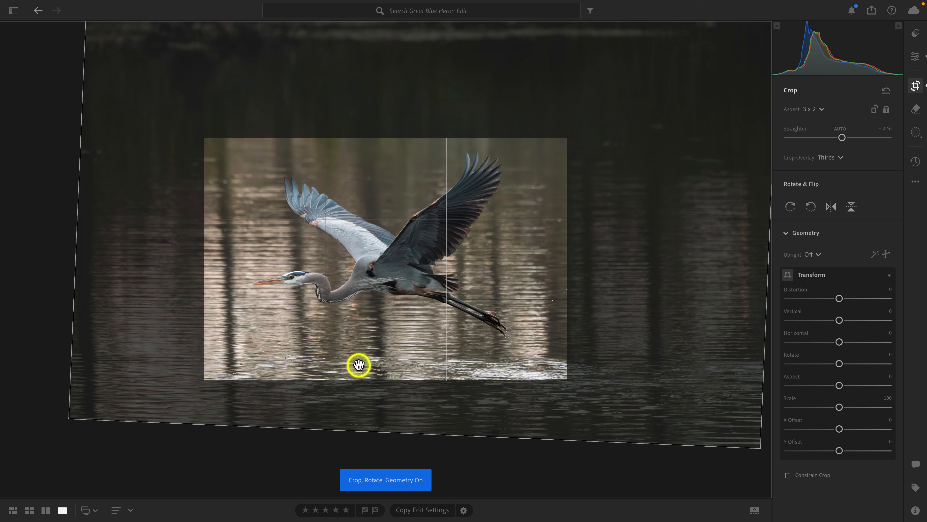
left_click_drag(401, 374, 400, 371)
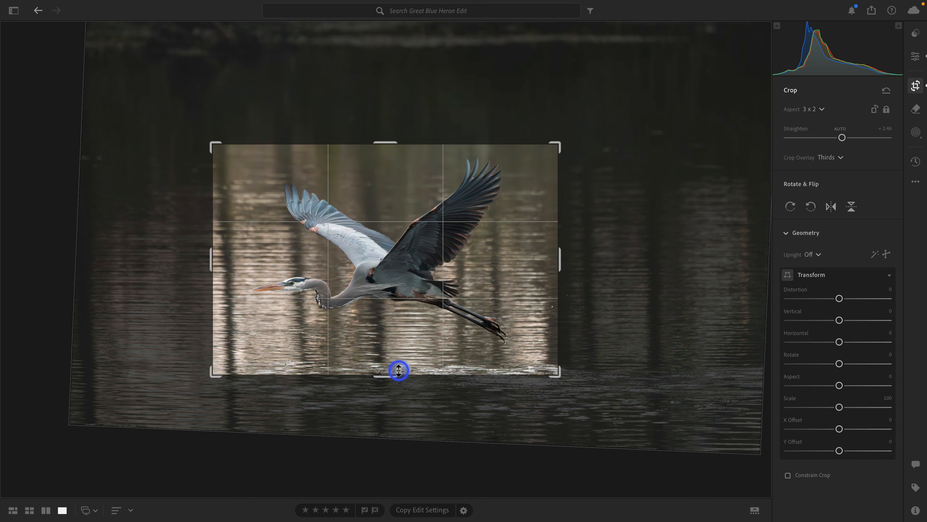
key("e")
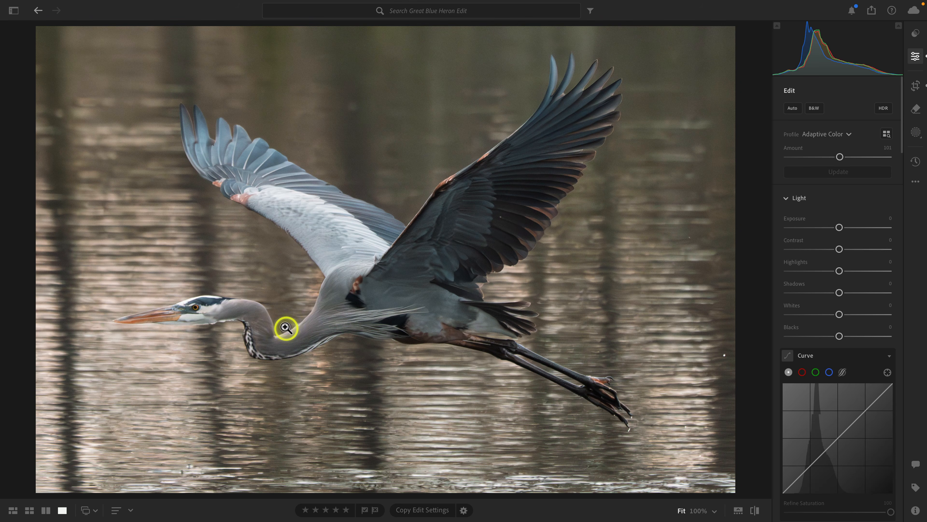
Flip the photo horizontally so the heron faces right, and shift the bird slightly higher in the crop.
key("c")
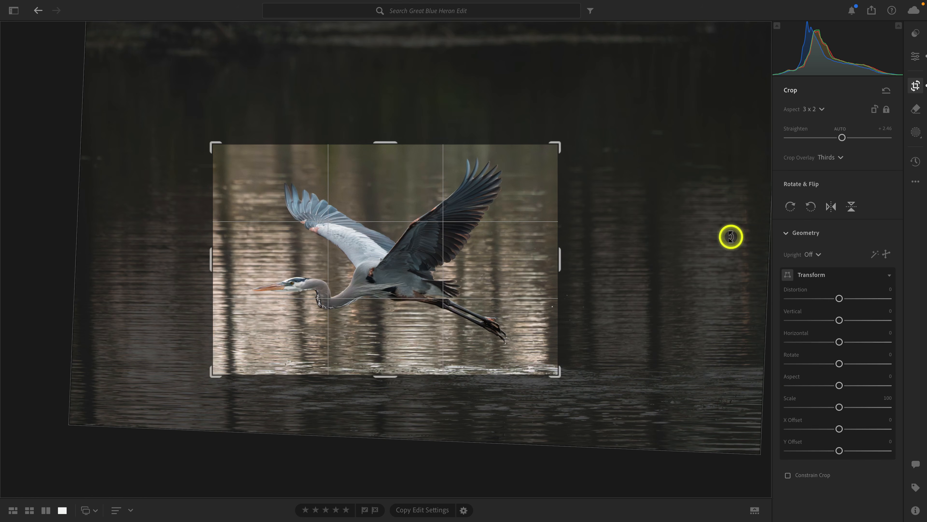
left_click(832, 207)
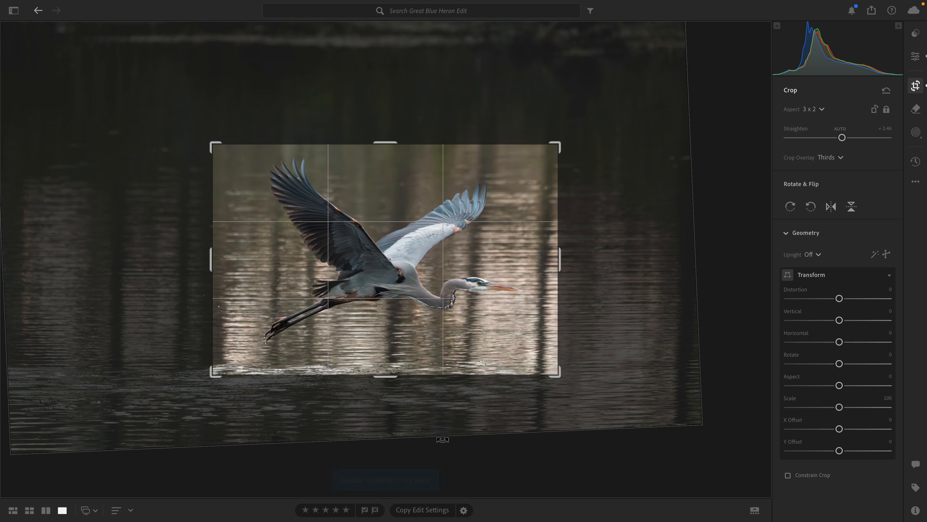
key("e")
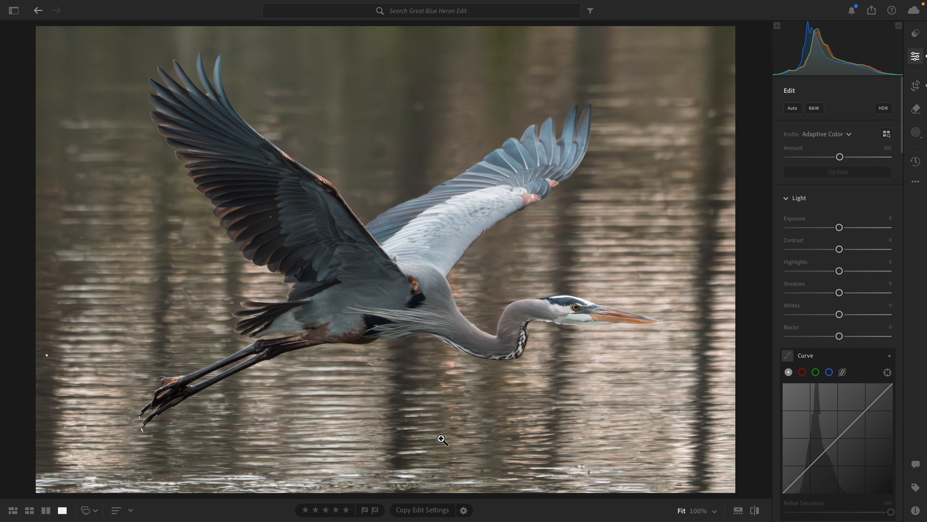
key("c")
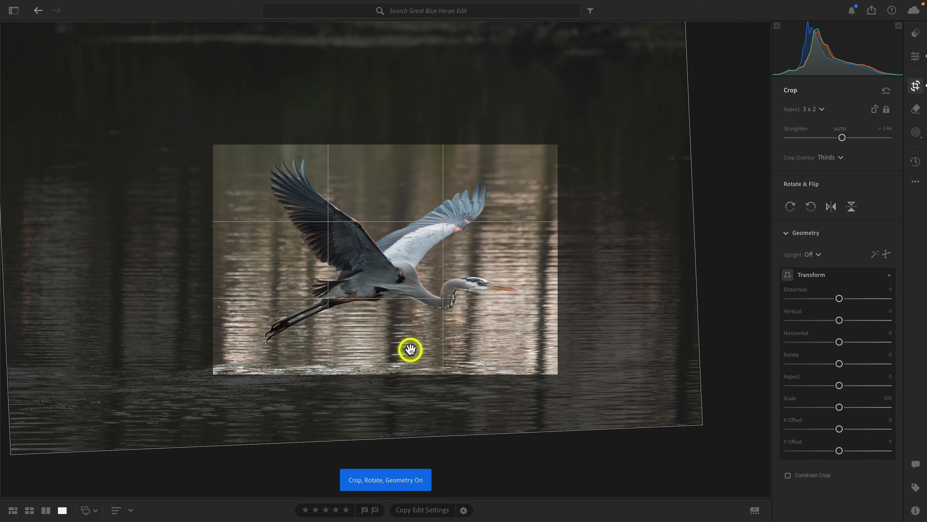
left_click_drag(410, 348, 410, 343)
key("e")
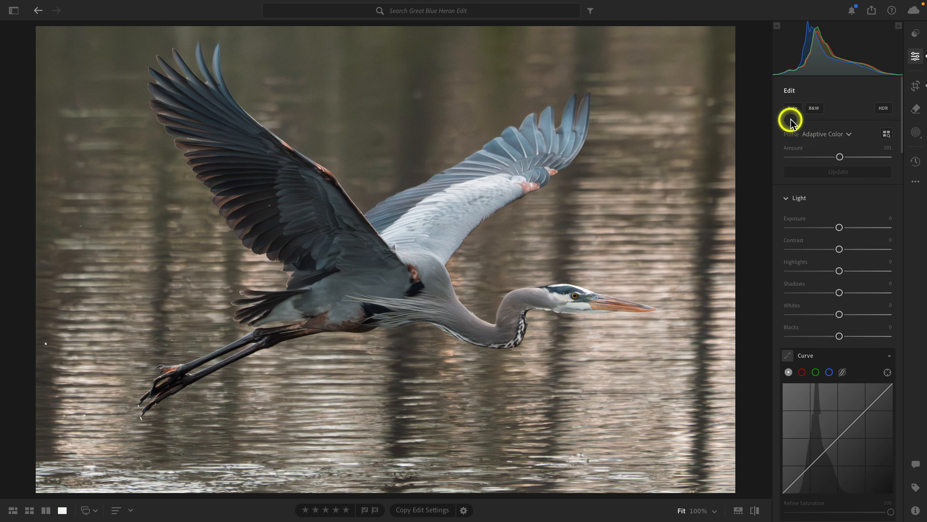
Try the Auto adjustment but decline applying it, and set Exposure to +0.17 and Highlights to -28.
left_click(791, 109)
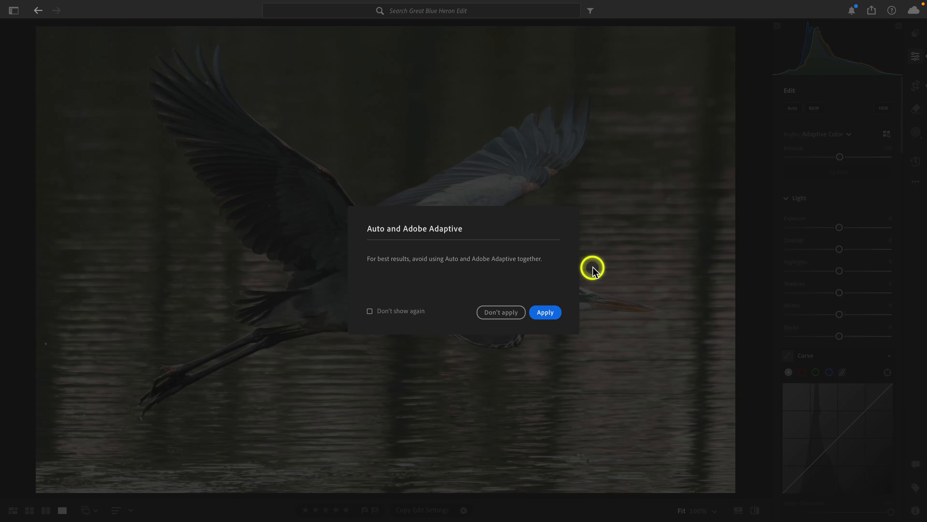
left_click(494, 311)
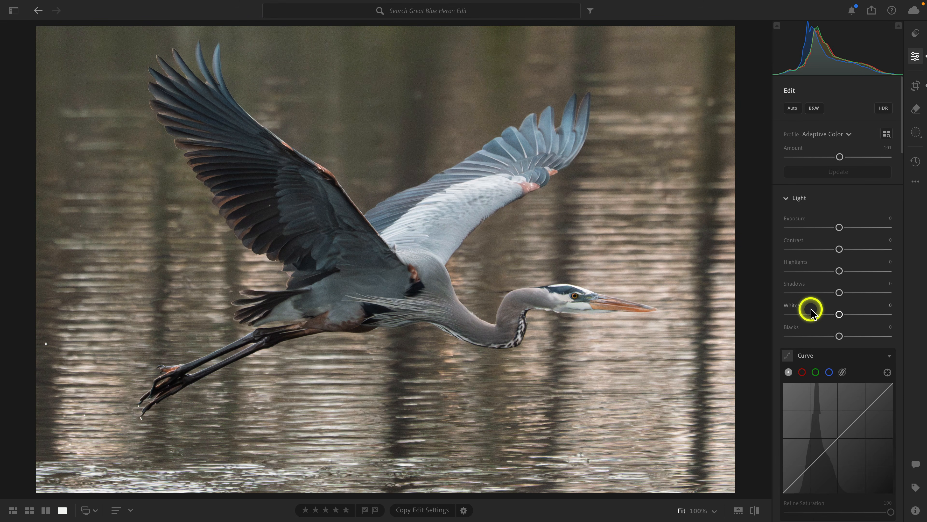
left_click_drag(839, 228, 841, 230)
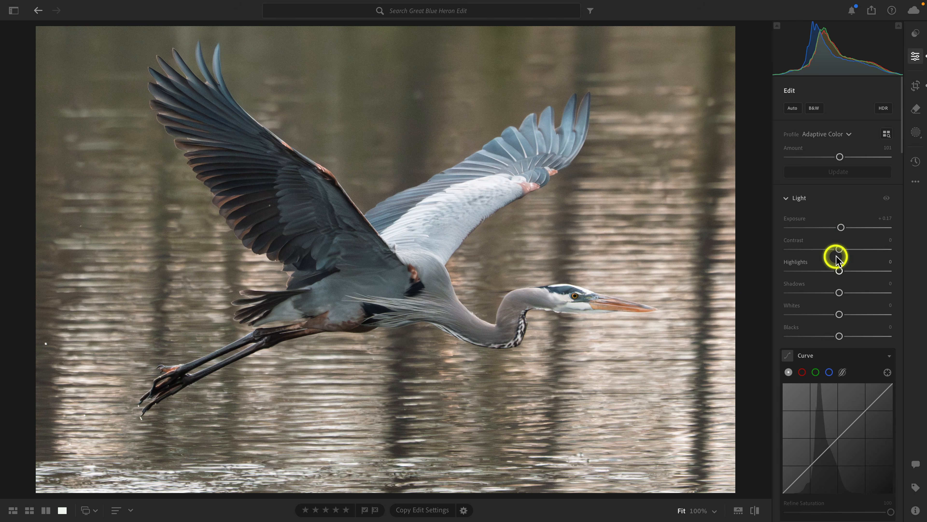
left_click_drag(839, 270, 827, 270)
Shape the point curve with anchored highlights, midtones at about 49.8/51.0, lowered shadows and a raised black point.
scroll(827, 269, "down", 5)
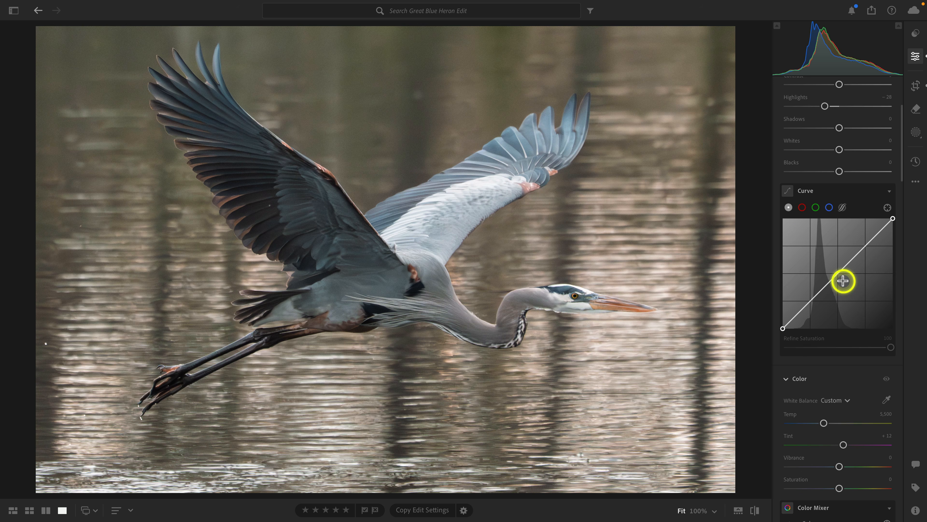
left_click_drag(865, 244, 866, 245)
left_click_drag(808, 298, 810, 307)
left_click_drag(839, 274, 837, 272)
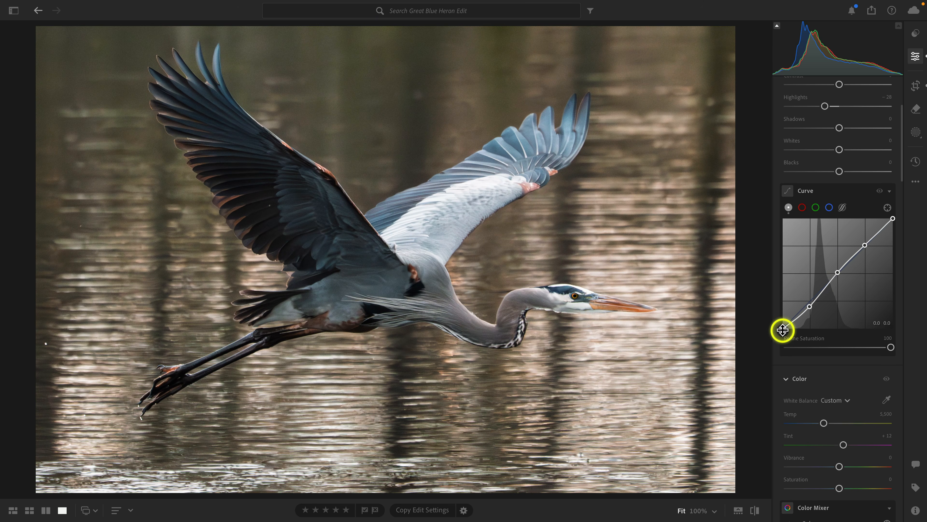
left_click_drag(782, 329, 728, 317)
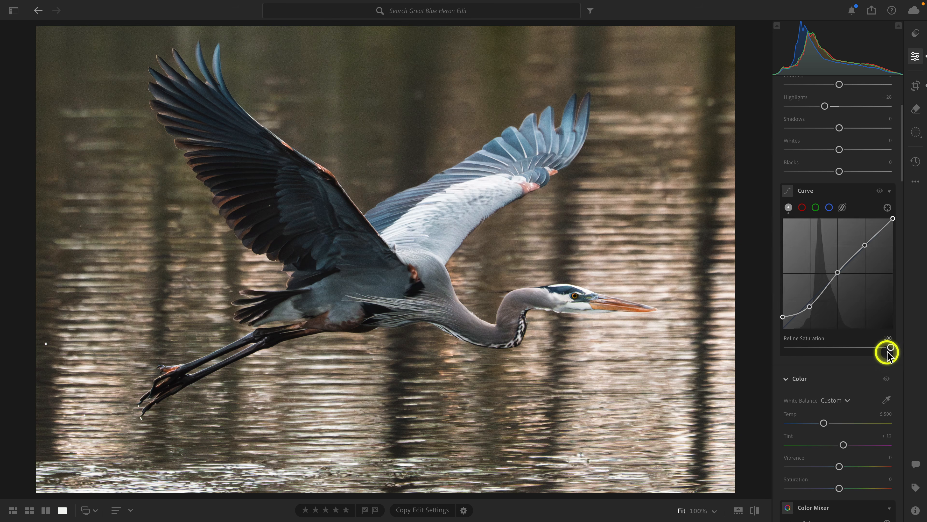
Test lower Refine Saturation amounts on the curve and settle on 56.
mouse_move(891, 348)
left_mouse_down()
mouse_move(849, 348)
mouse_move(883, 347)
left_mouse_up()
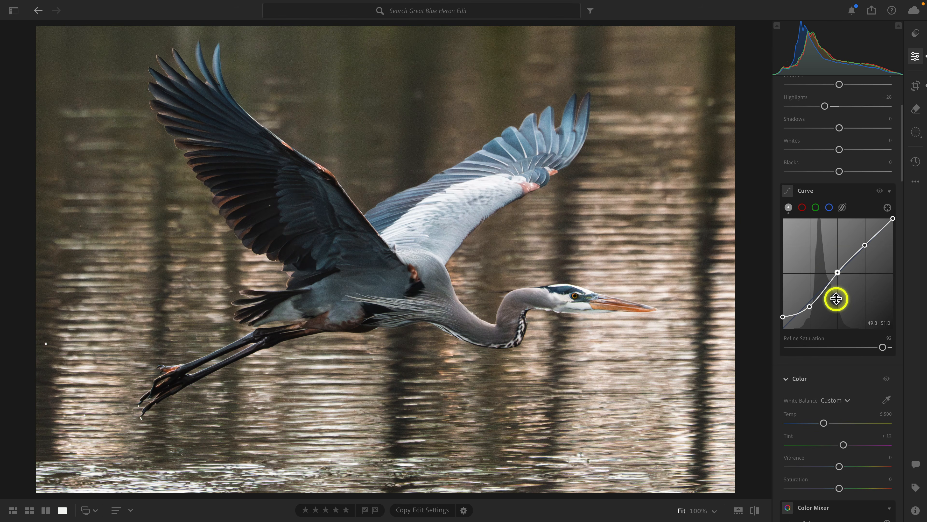
left_click_drag(881, 347, 766, 359)
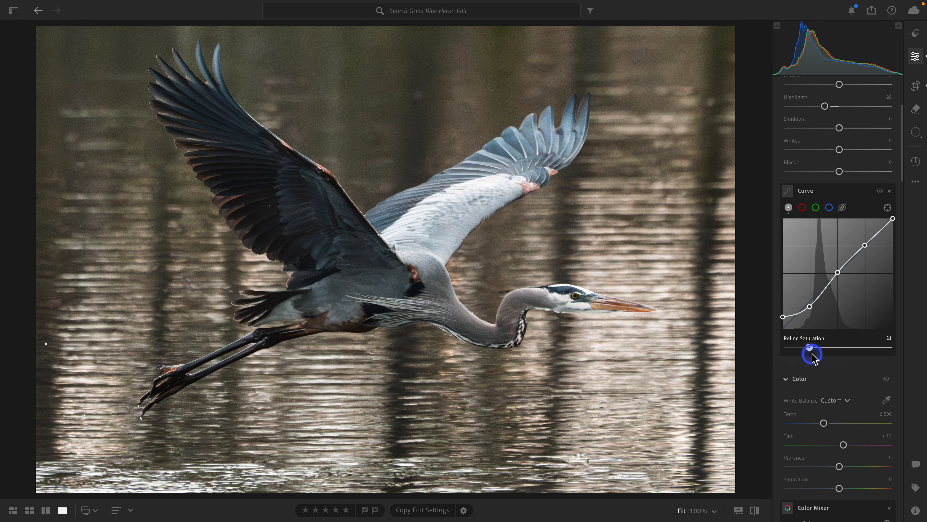
left_click_drag(813, 357, 845, 357)
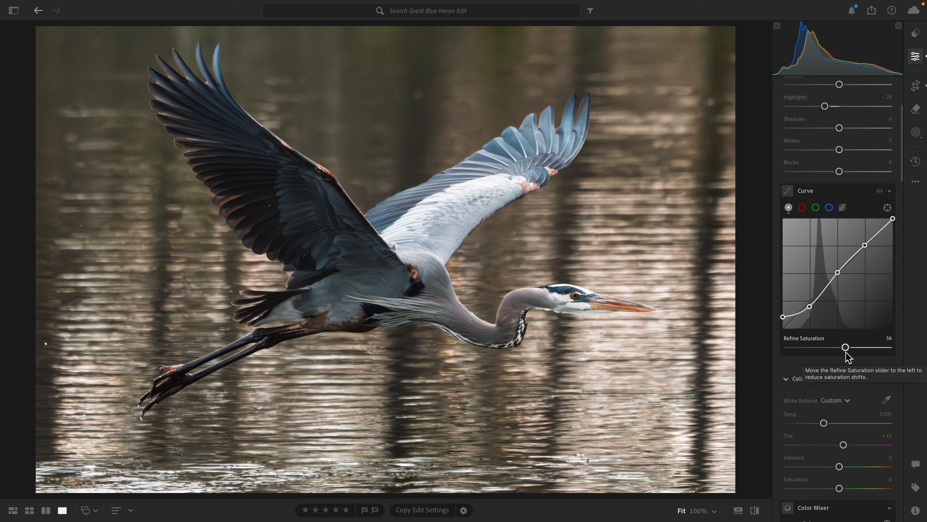
Set Vibrance to +13 and compare the edited heron with the original.
scroll(845, 356, "down", 4)
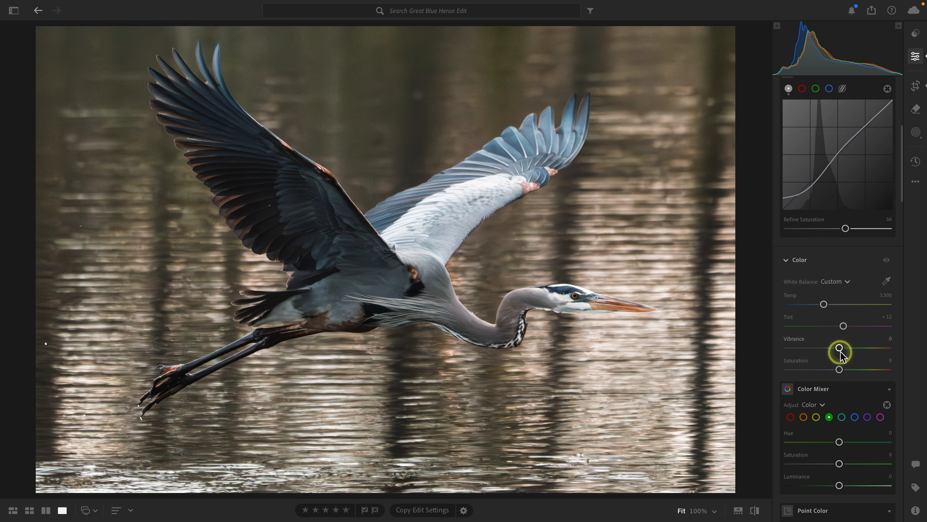
left_click(839, 350)
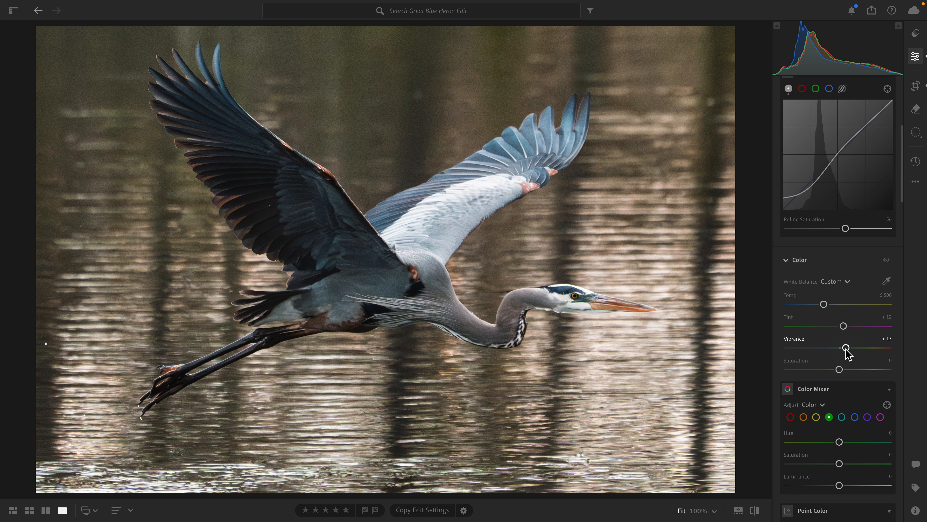
key("backslash")
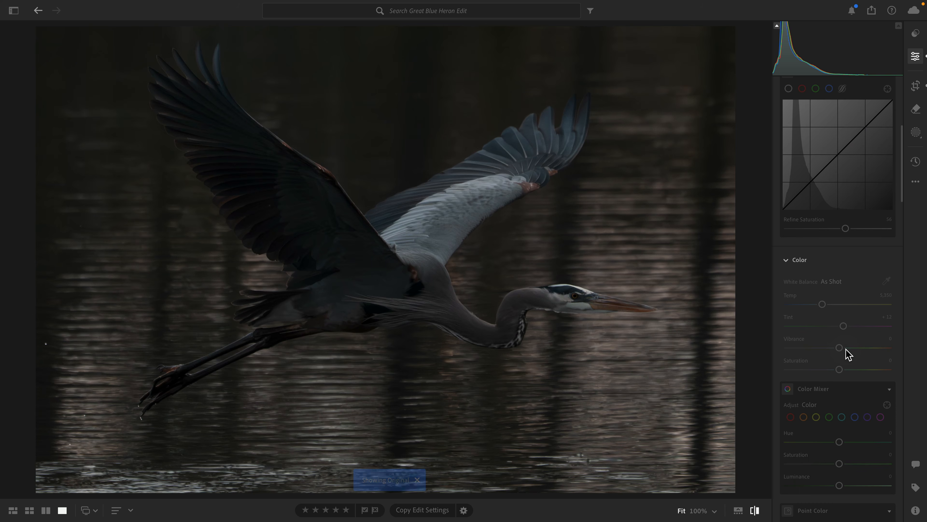
key("backslash")
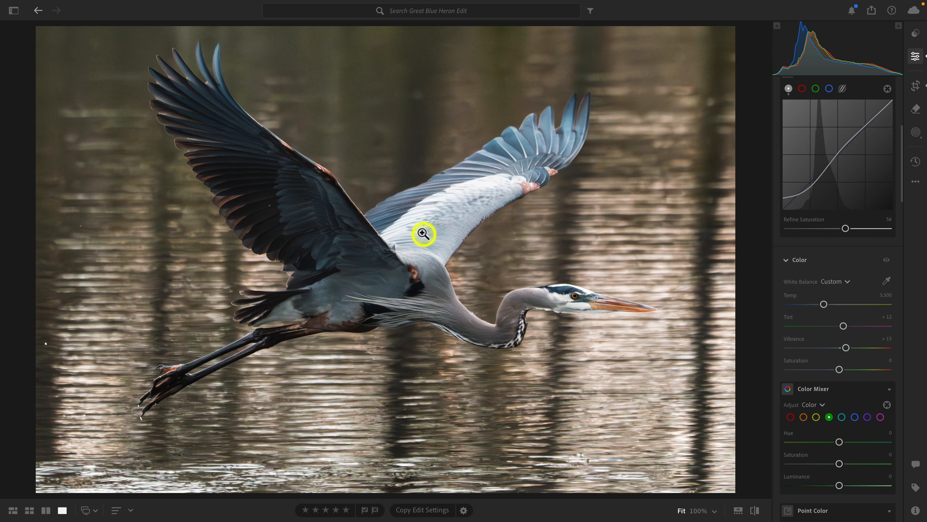
Create a Subject mask covering the heron.
left_click(916, 132)
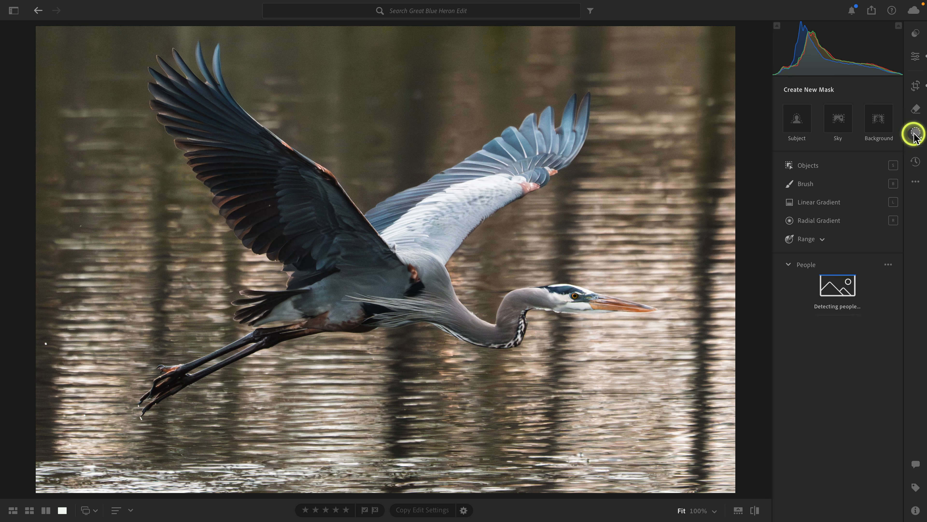
left_click(795, 125)
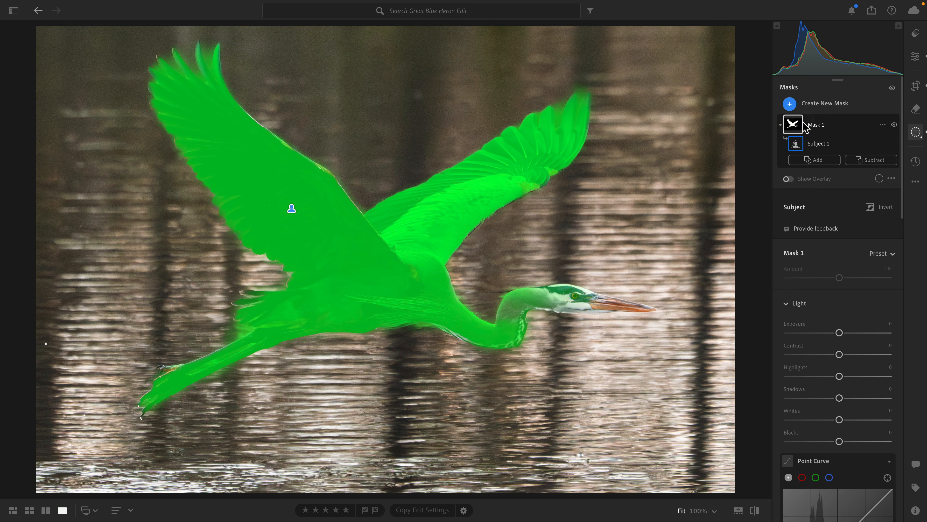
left_click(823, 122)
left_click(794, 125)
left_click(845, 125)
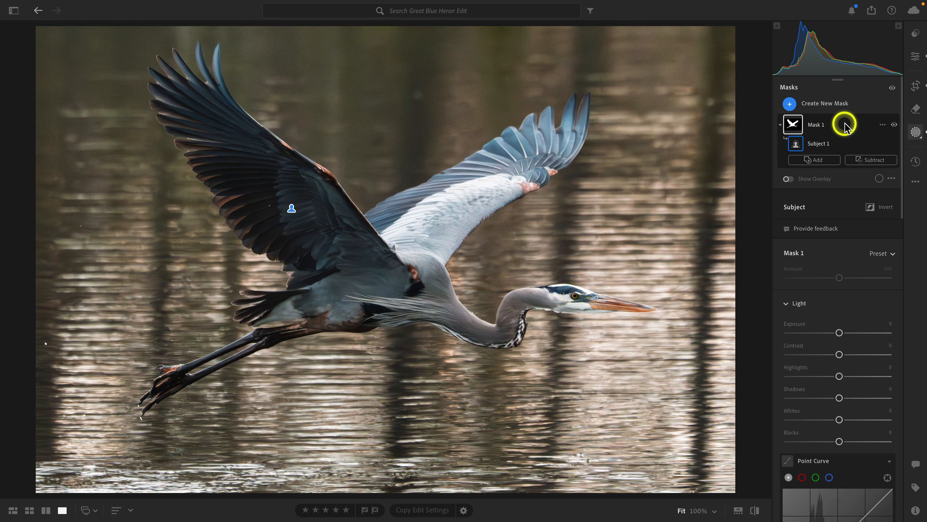
left_click(849, 237)
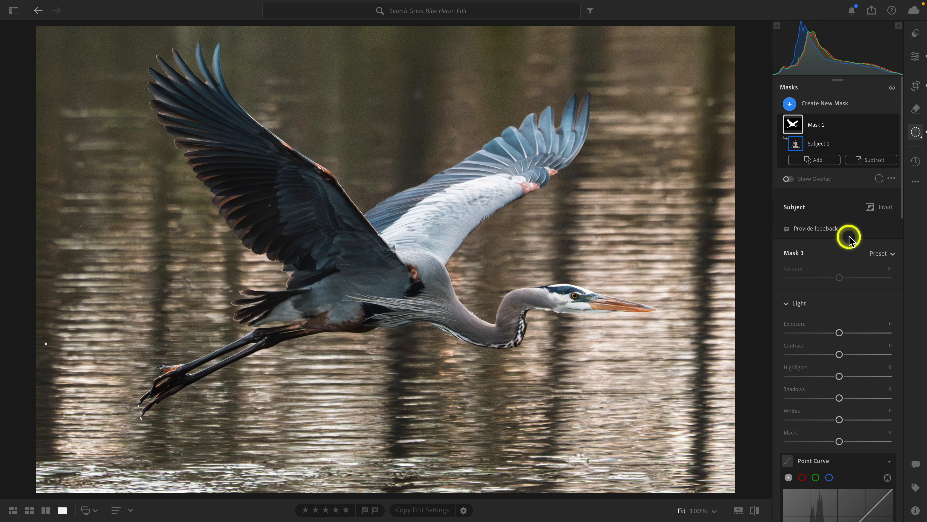
Set the heron mask's Texture to +10, inspecting the wing feathers at 100% and 200% zoom.
scroll(849, 237, "down", 15)
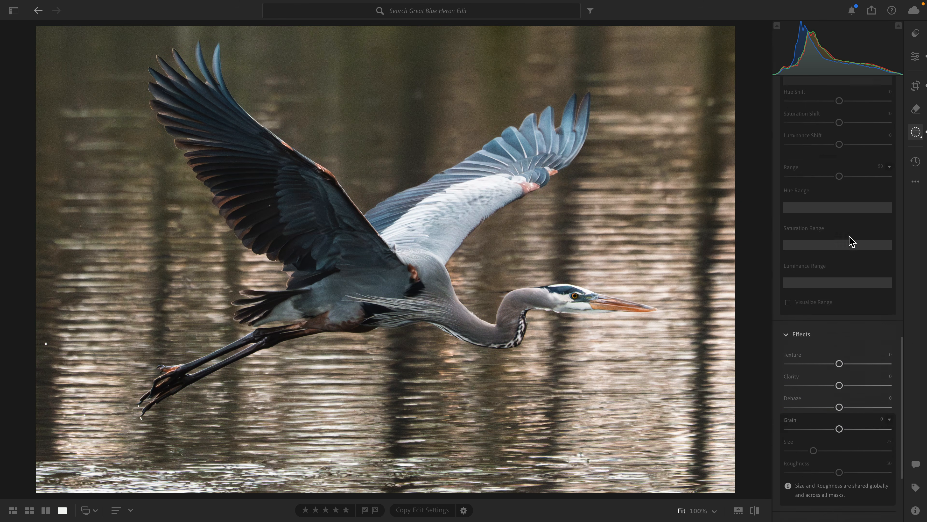
scroll(849, 235, "down", 4)
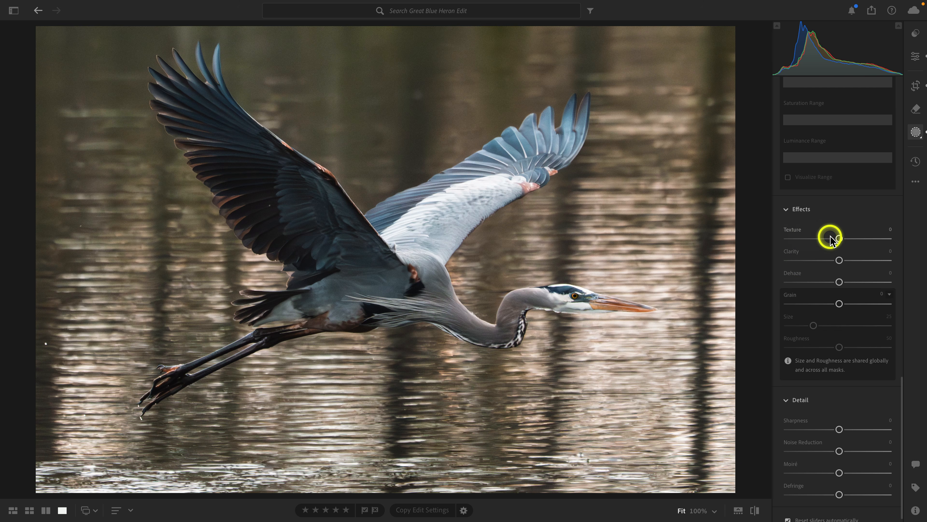
left_click_drag(838, 238, 847, 238)
left_click(513, 153)
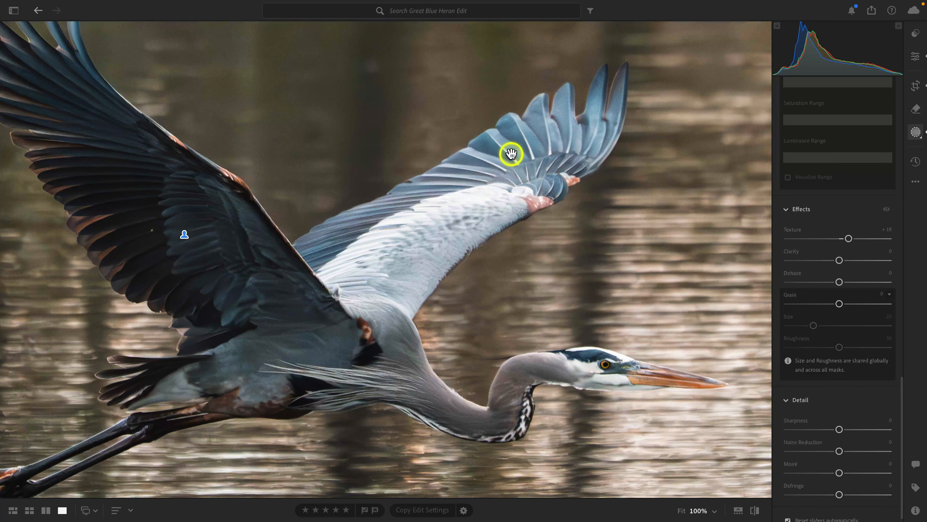
left_click(712, 510)
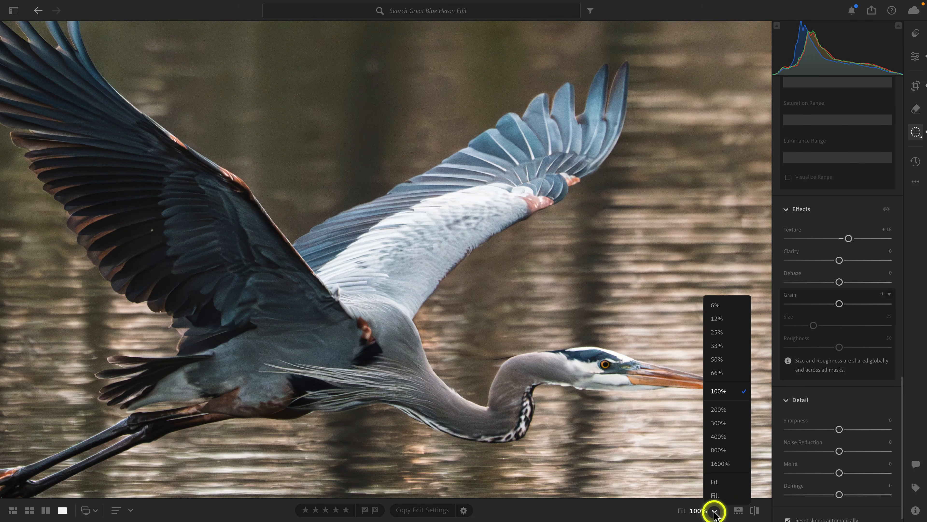
left_click(719, 408)
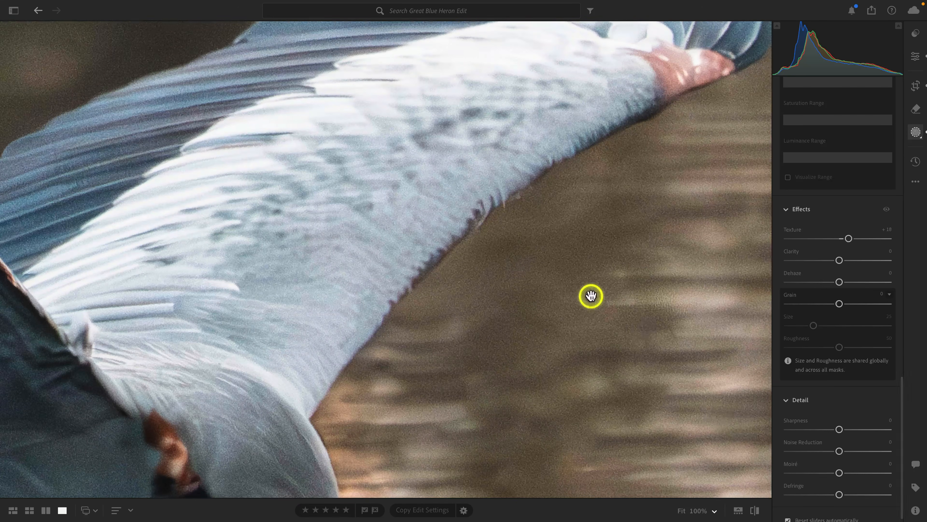
mouse_move(848, 238)
left_mouse_down()
mouse_move(875, 241)
mouse_move(836, 245)
left_mouse_up()
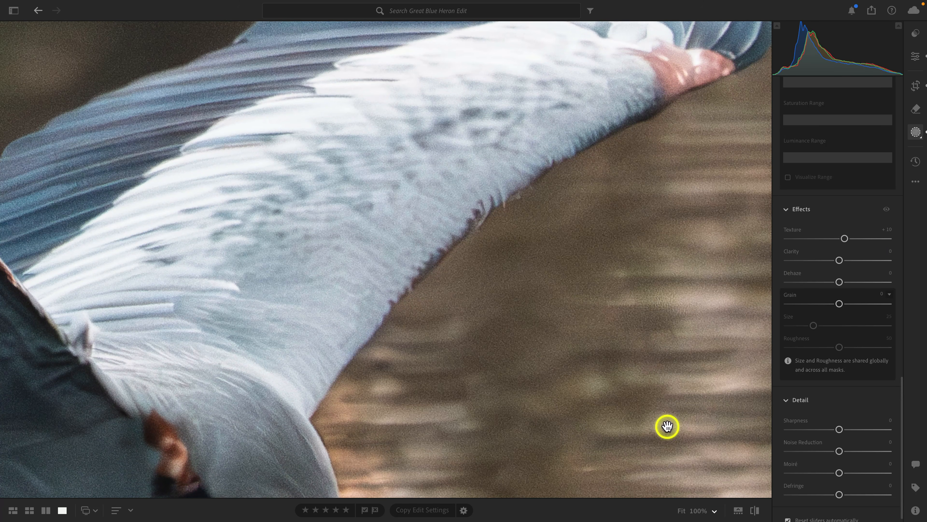
left_click(682, 511)
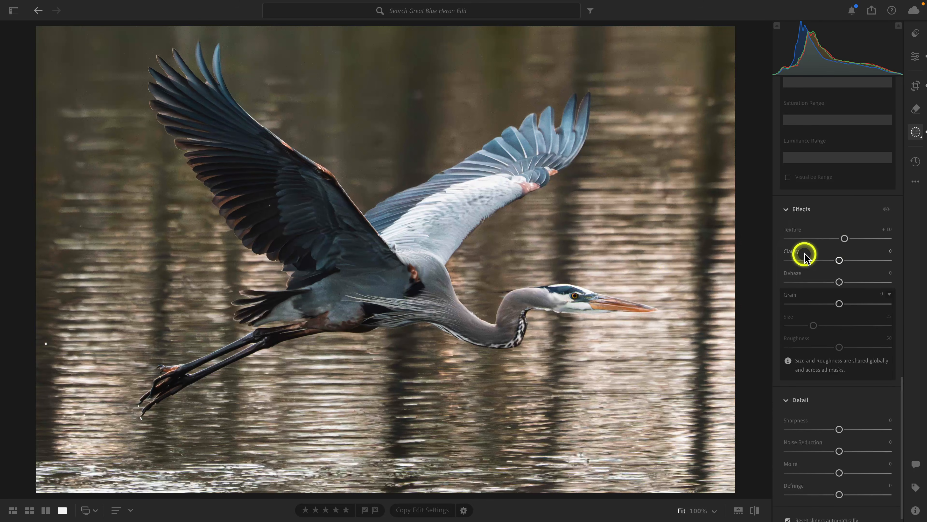
Raise the heron mask's Texture further and set its Shadows to +20.
mouse_move(844, 238)
left_mouse_down()
mouse_move(830, 239)
mouse_move(856, 239)
left_mouse_up()
scroll(856, 239, "up", 10)
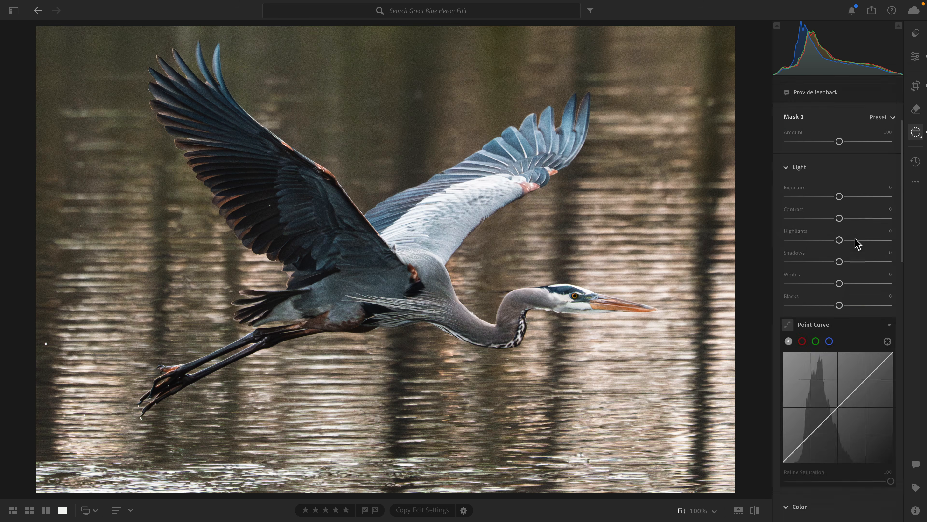
left_click_drag(836, 396, 856, 399)
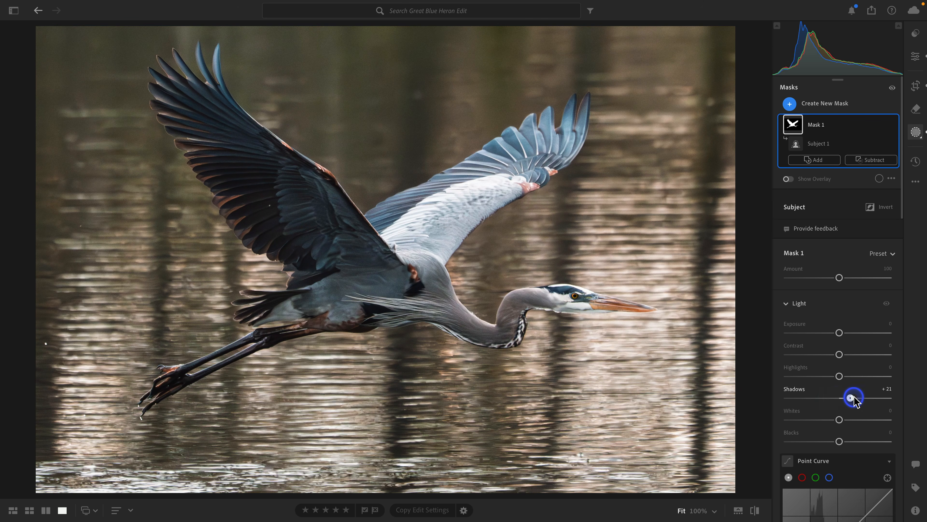
mouse_move(854, 399)
left_mouse_down()
mouse_move(800, 399)
mouse_move(848, 401)
left_mouse_up()
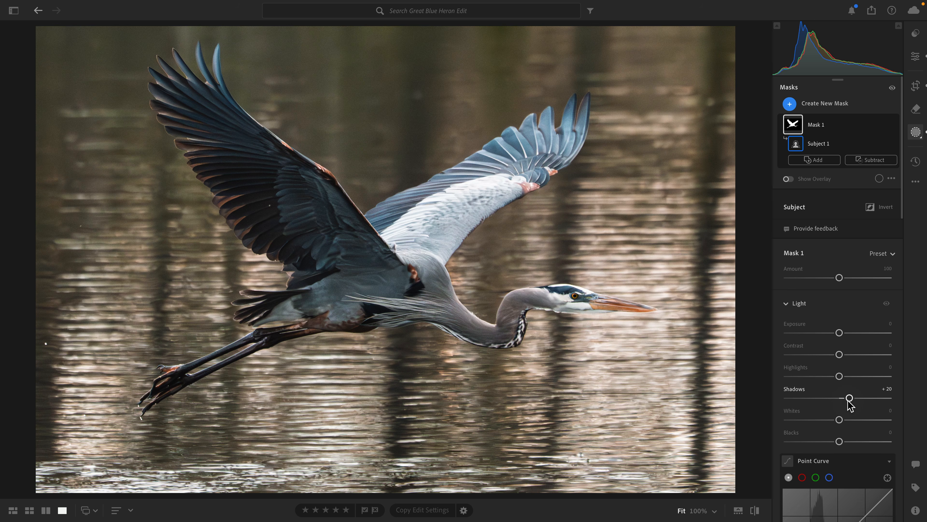
Create a Background mask for the water and preview its coverage around the heron.
left_click(825, 105)
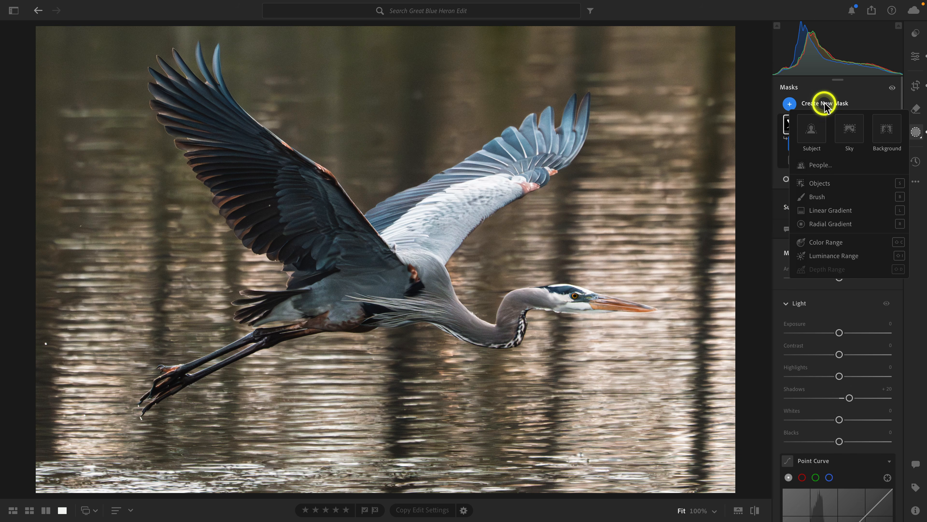
left_click(888, 130)
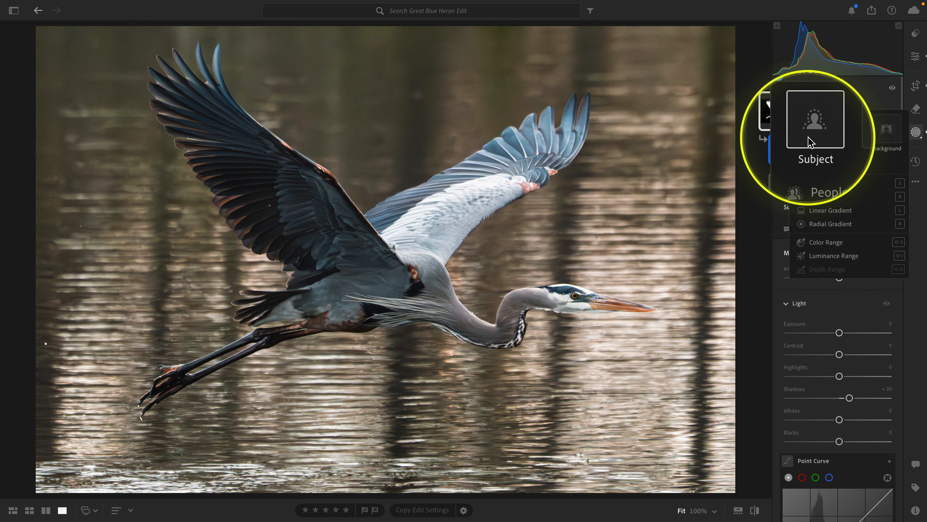
left_click(888, 129)
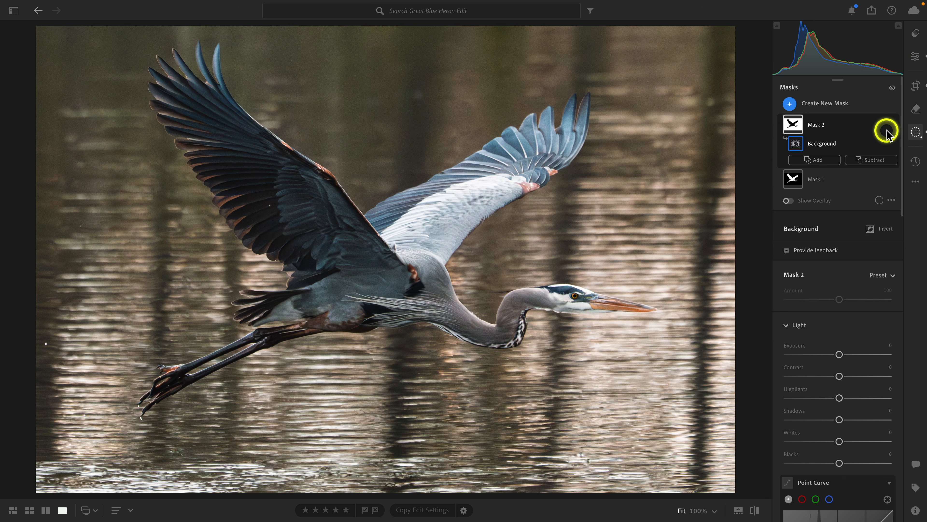
left_click(794, 127)
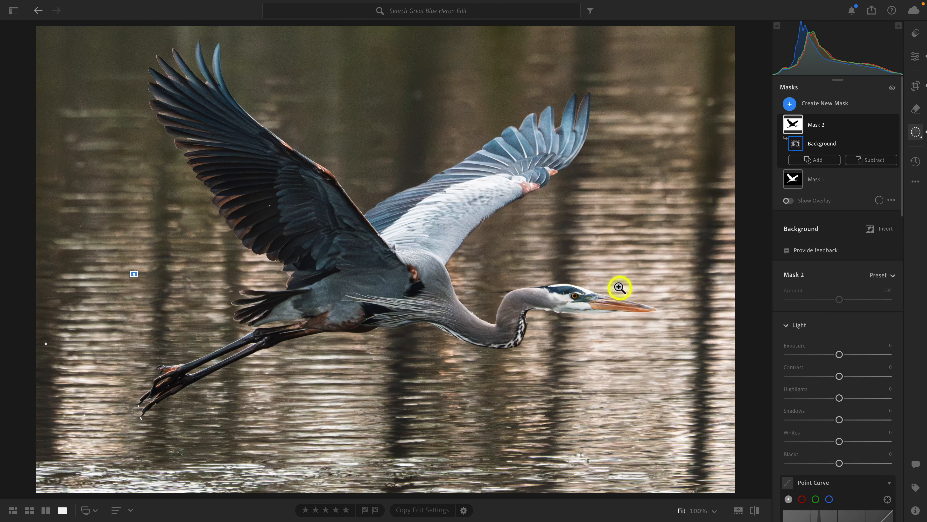
mouse_move(794, 125)
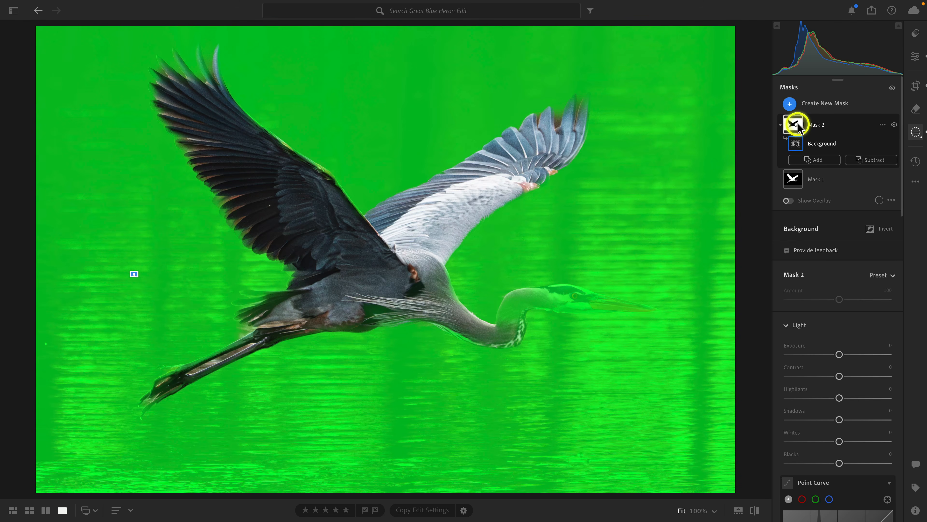
left_click(798, 125)
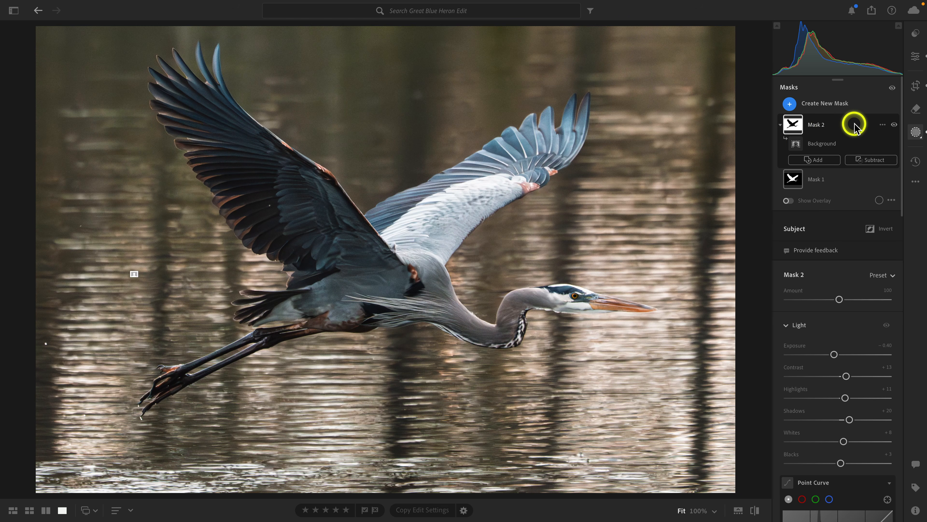
Subtract an object selection around the heron's head and neck from the background mask and check the overlay.
left_click(856, 160)
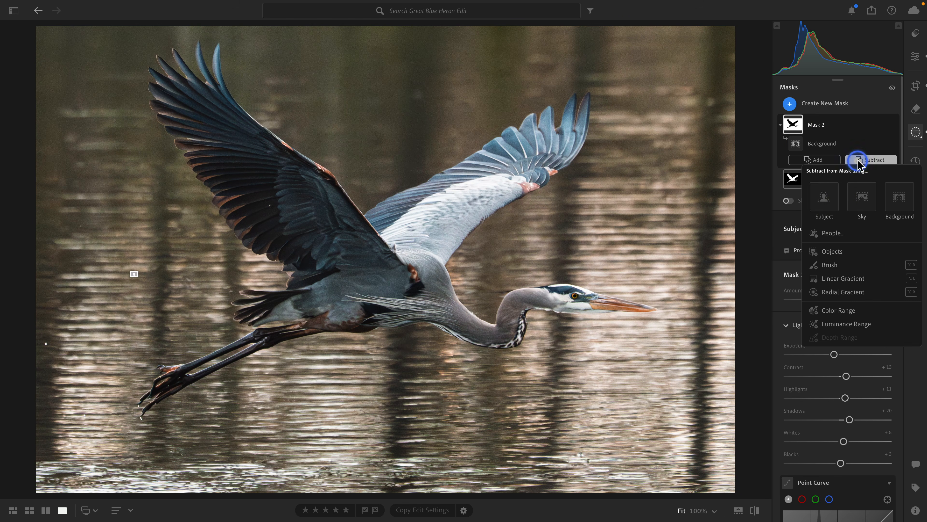
left_click(830, 252)
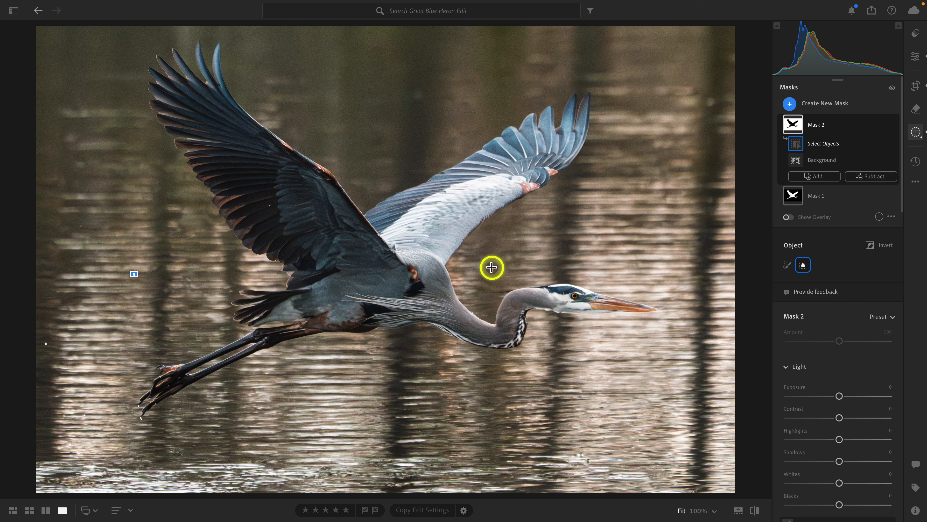
left_click_drag(492, 267, 659, 363)
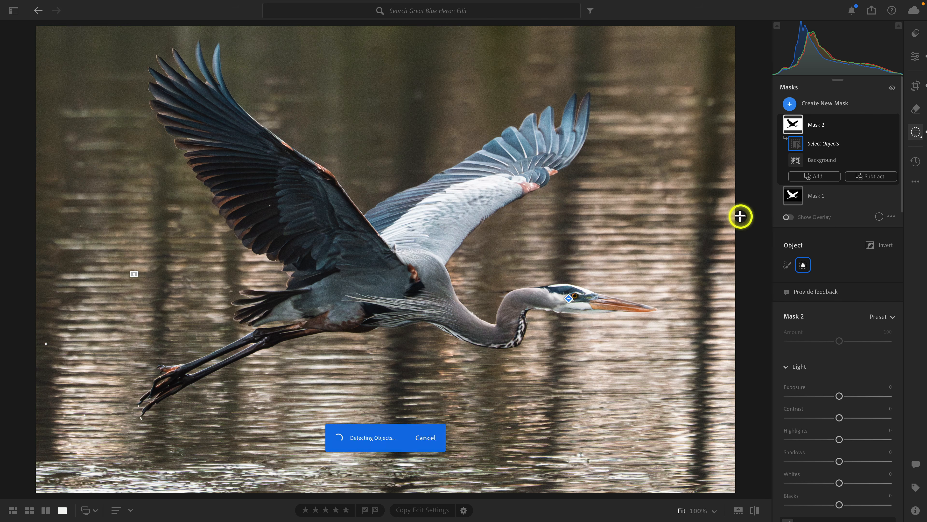
mouse_move(797, 126)
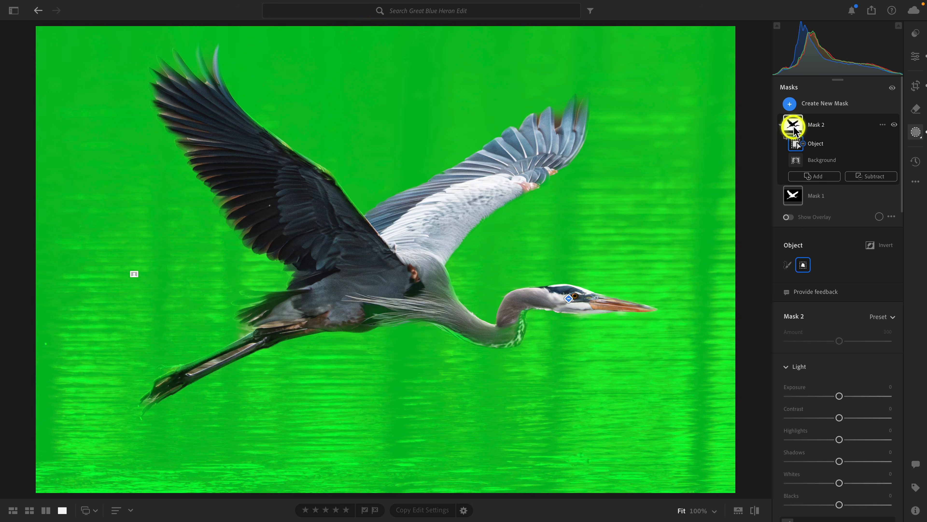
Set the background mask's Exposure to −0.16 and its Temp to +8.
scroll(849, 310, "down", 3)
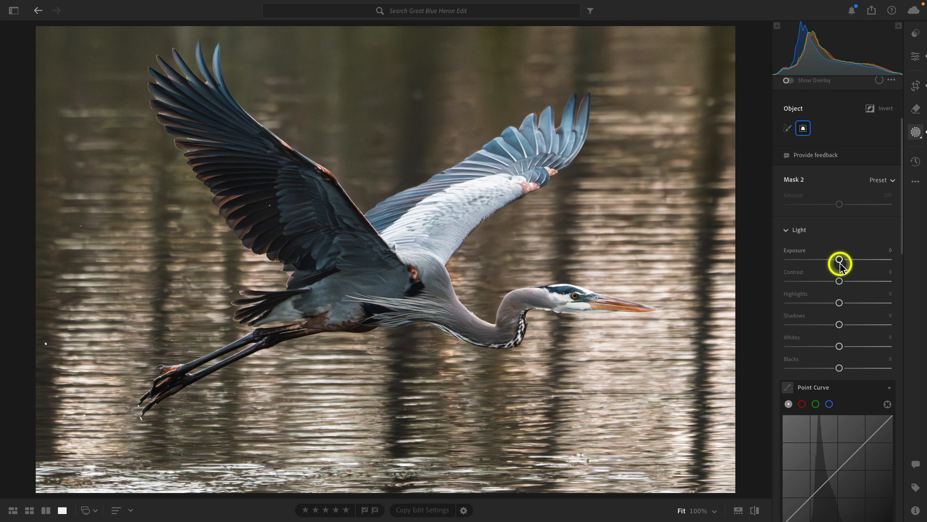
left_click_drag(840, 260, 837, 260)
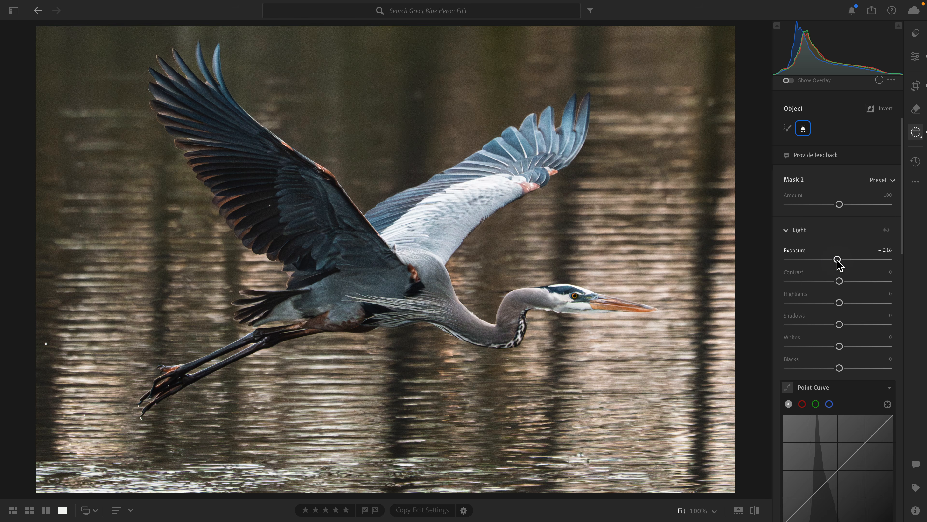
scroll(839, 263, "down", 10)
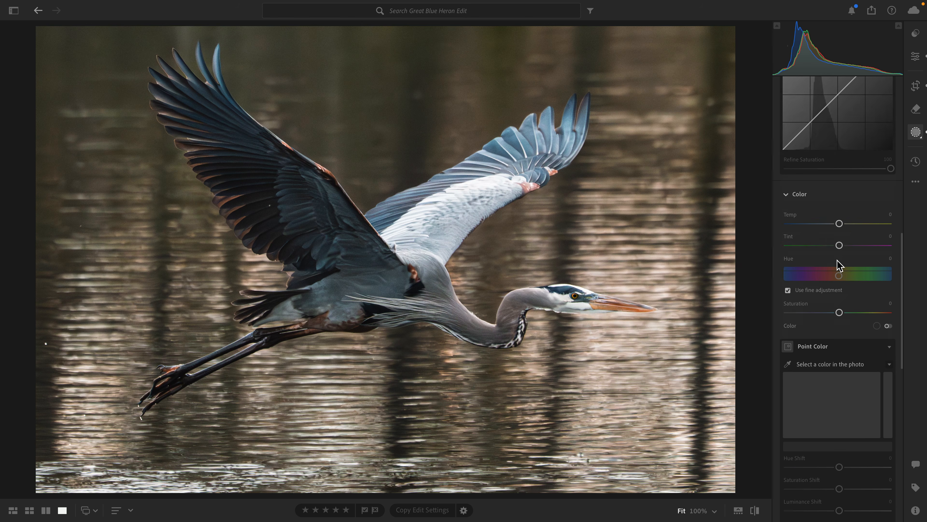
left_click(838, 225)
left_click_drag(838, 225, 843, 224)
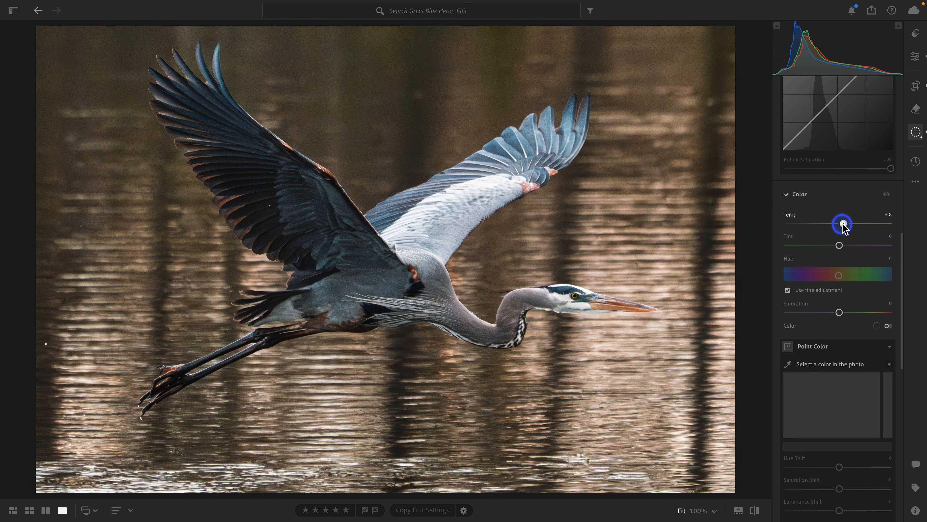
Lower the background mask's Saturation slightly and compare the photo with all masks off and on.
left_click(840, 247)
left_click_drag(838, 312, 836, 312)
scroll(836, 313, "up", 15)
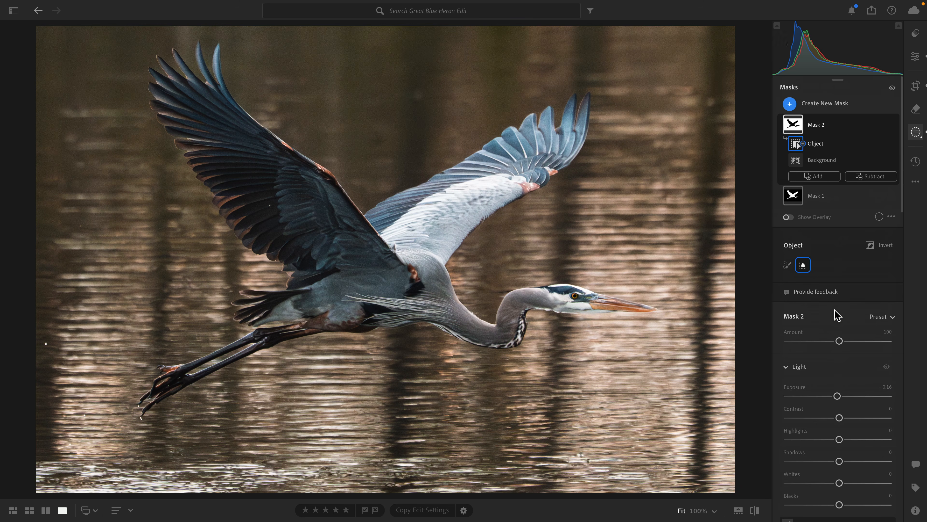
left_click(892, 90)
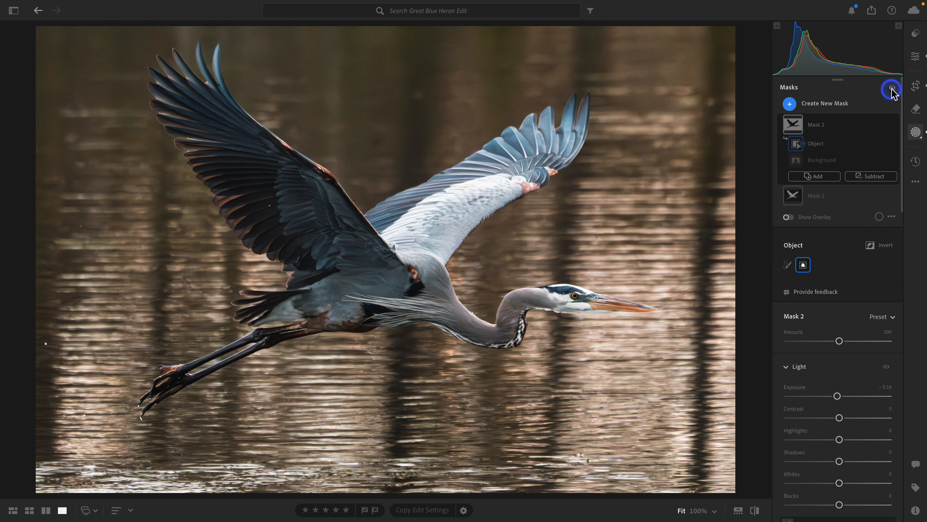
left_click(891, 89)
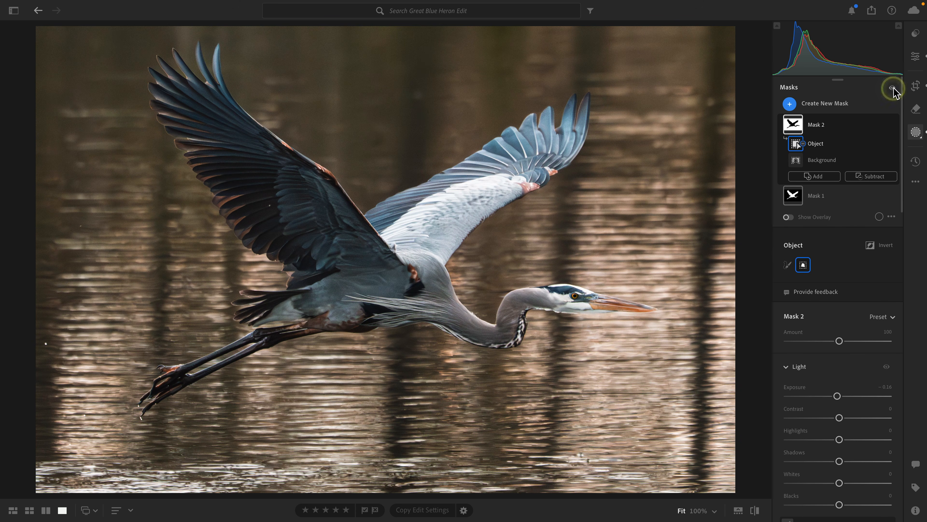
Return to the global edits and set the Blue Primary Saturation in Color Calibration to +12.
left_click(916, 56)
left_click(852, 203)
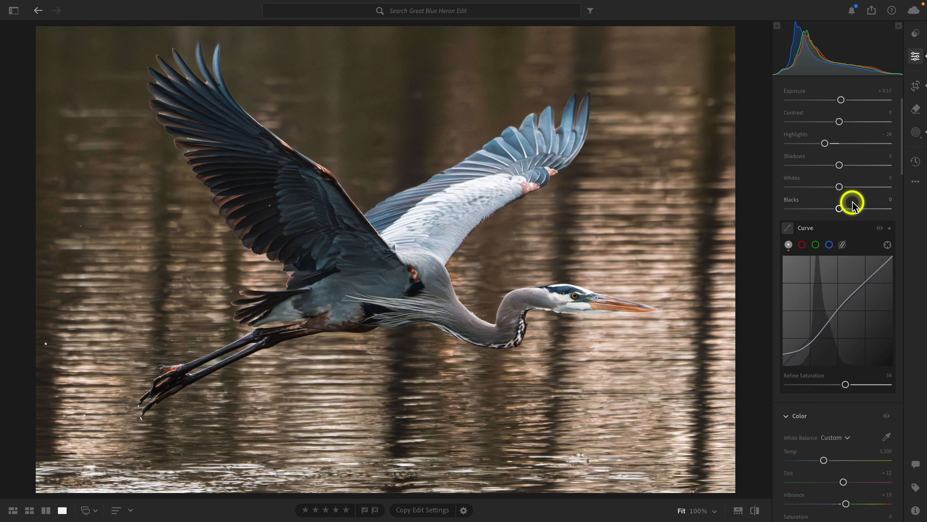
scroll(852, 203, "down", 15)
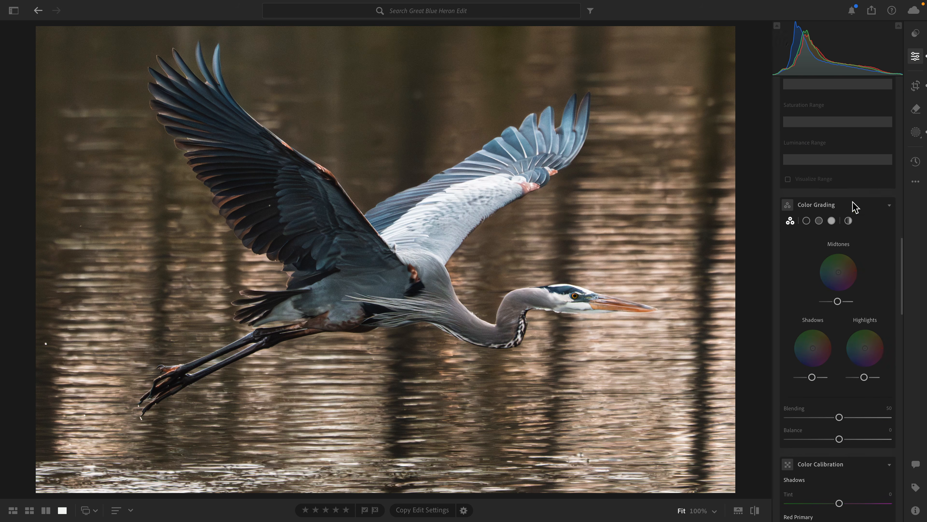
scroll(854, 206, "down", 10)
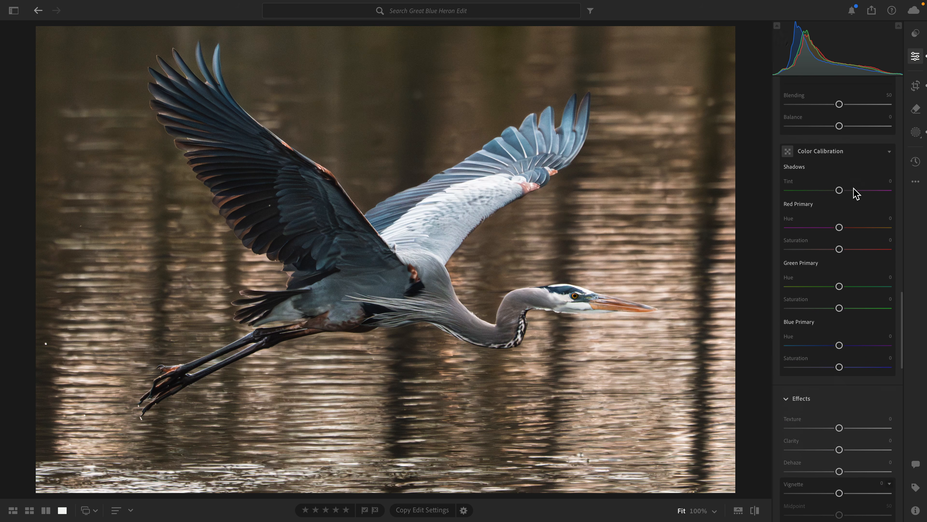
scroll(821, 256, "down", 2)
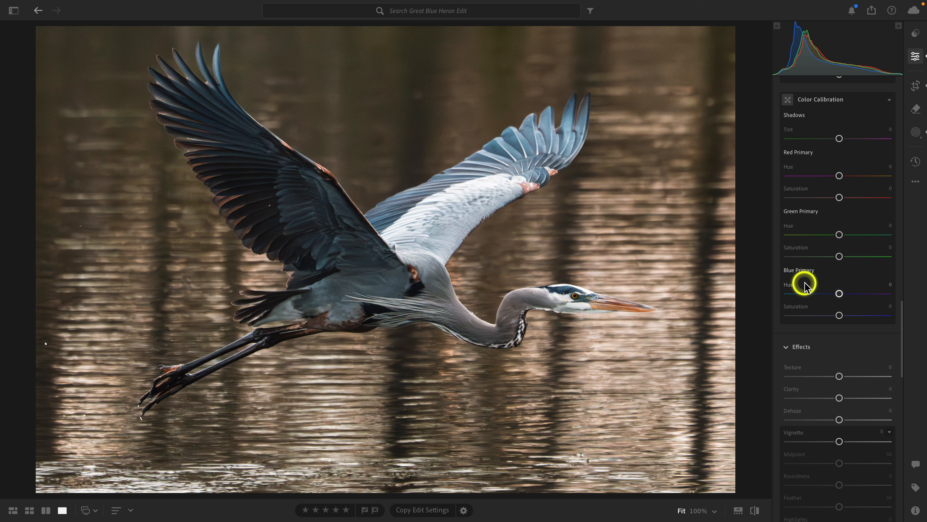
left_click_drag(840, 314, 843, 316)
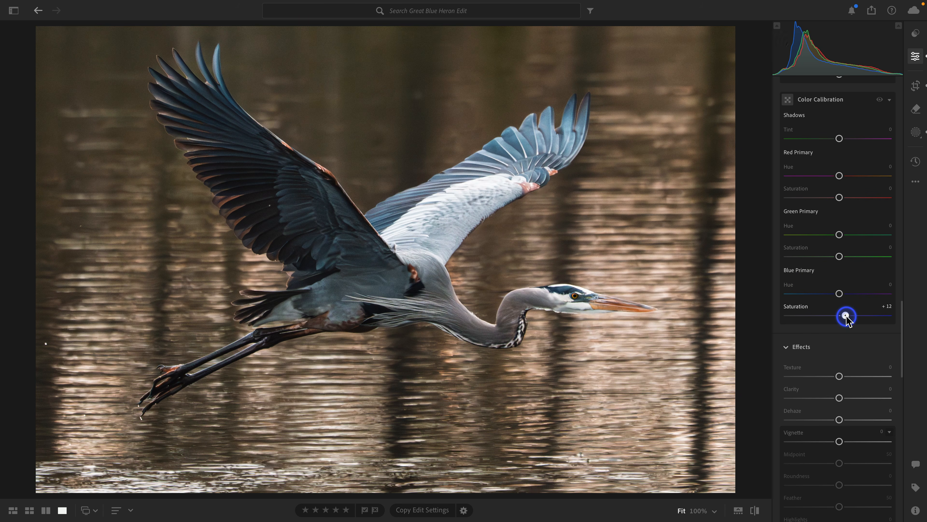
left_click_drag(846, 315, 846, 315)
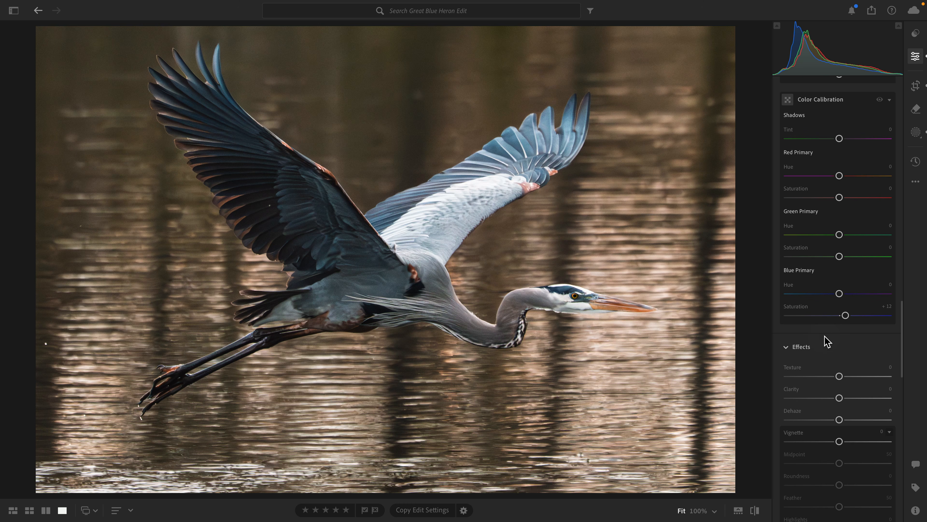
Set the Green Primary Saturation to +7 and the global Dehaze to +7.
left_click_drag(840, 256, 844, 269)
scroll(844, 260, "down", 4)
scroll(844, 260, "down", 1)
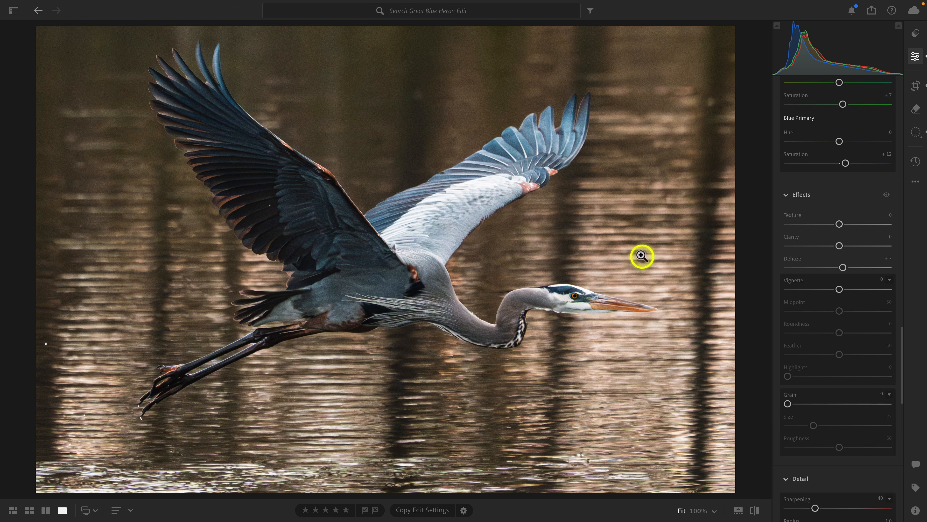
scroll(862, 285, "down", 10)
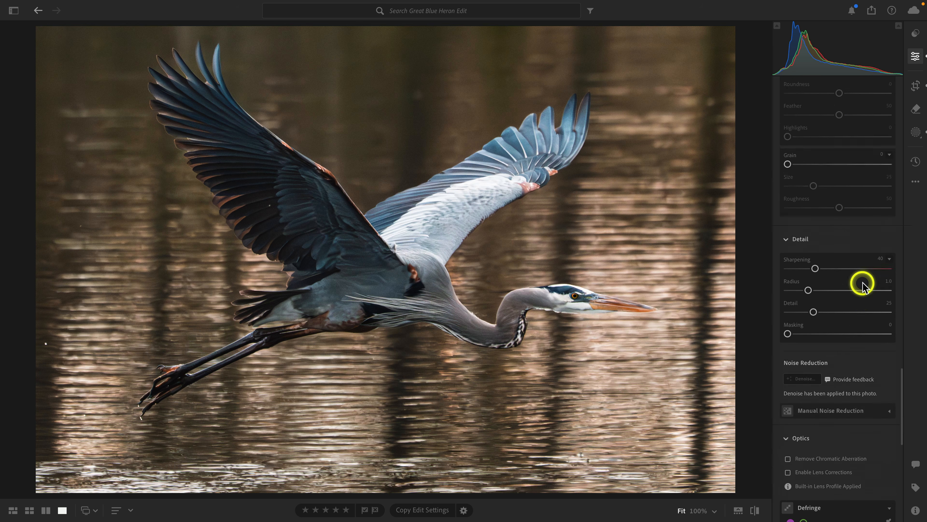
Set the global Sharpening amount to 77, checking the heron's head and feathers at 100% magnification.
left_click(571, 299)
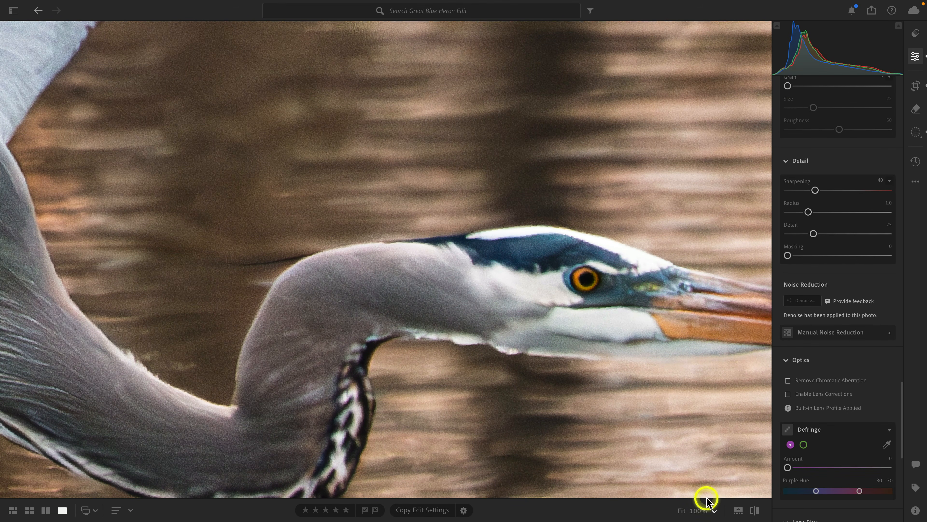
left_click(699, 510)
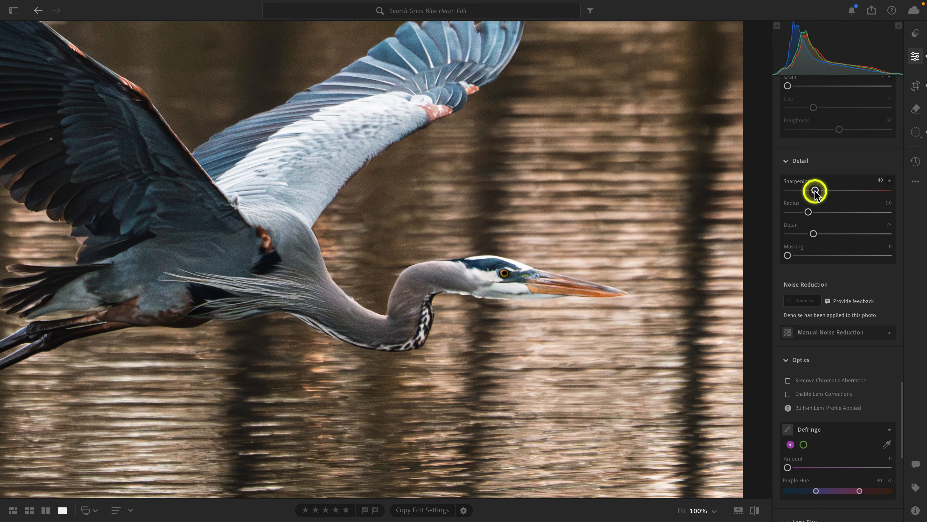
left_click_drag(815, 191, 841, 194)
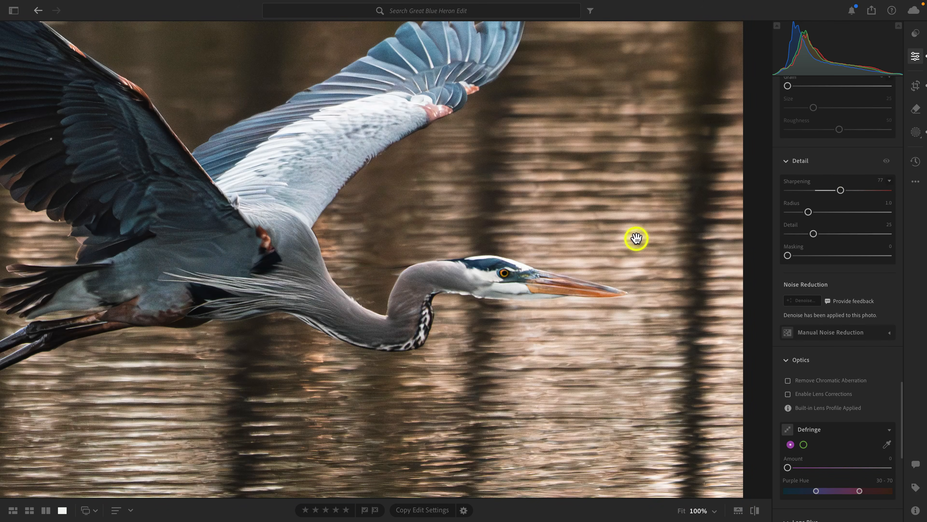
left_click(635, 238)
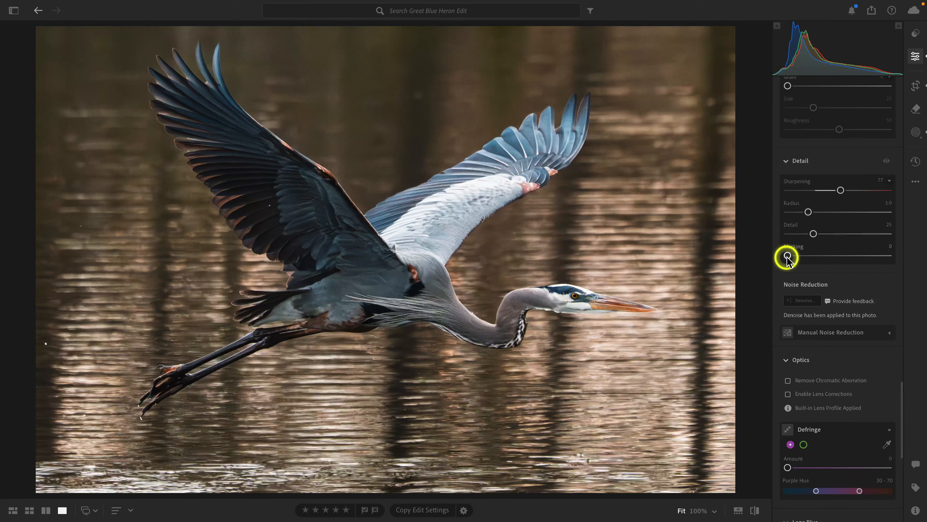
Set the Sharpening Masking to 86 using the mask preview, and compare the finished photo with the unedited original.
key("alt")
left_click_drag(787, 257, 876, 256)
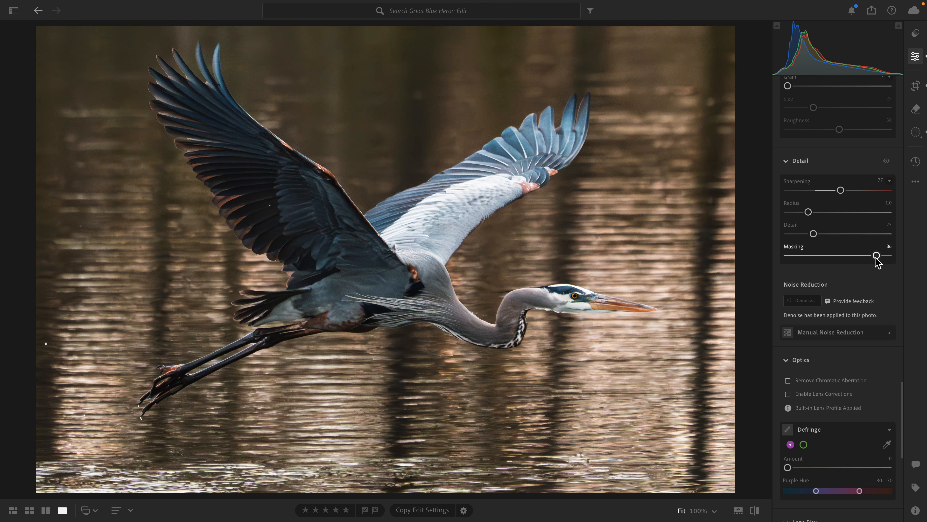
key("backslash")
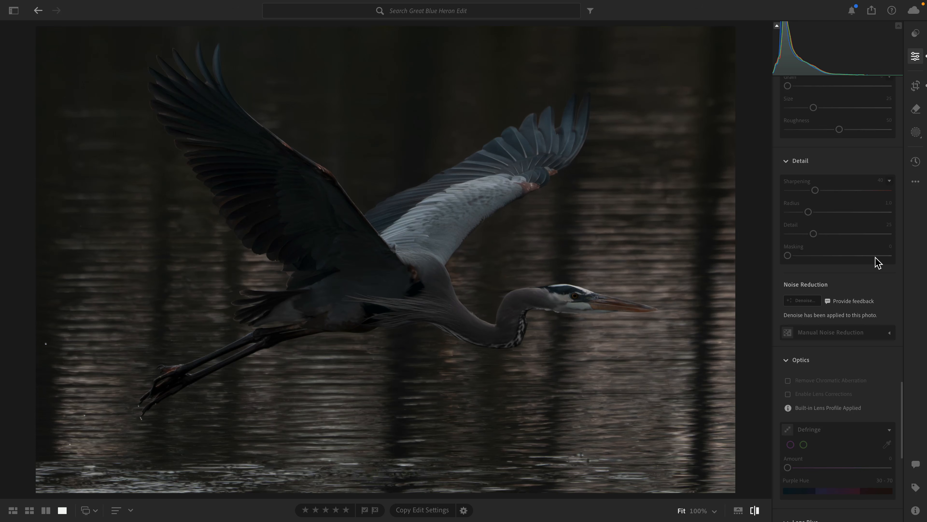
key("backslash")
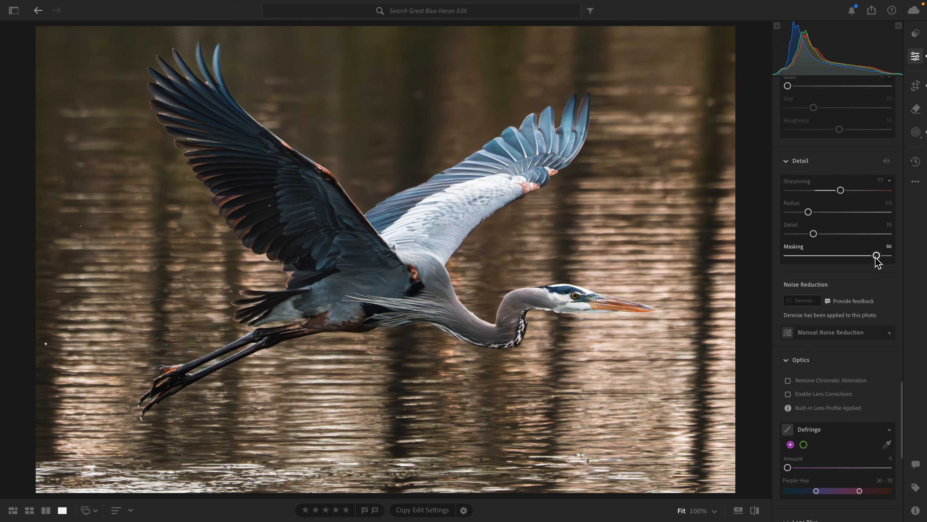